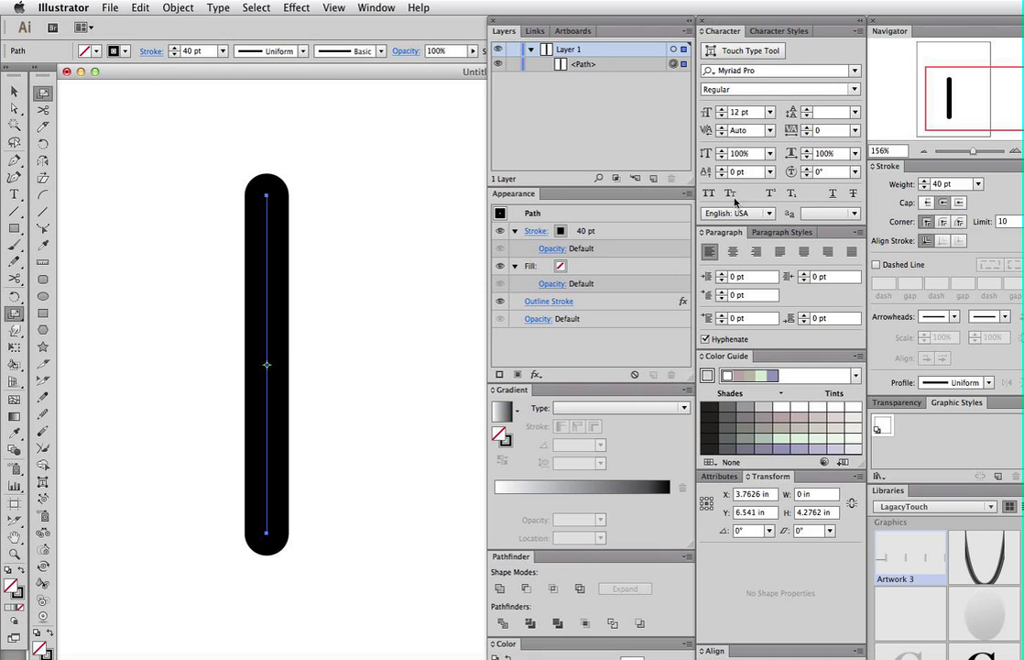
# - Try applying the Outline Stroke effect to the path, then cancel the duplicate-effect warning
pyautogui.click(295, 8)
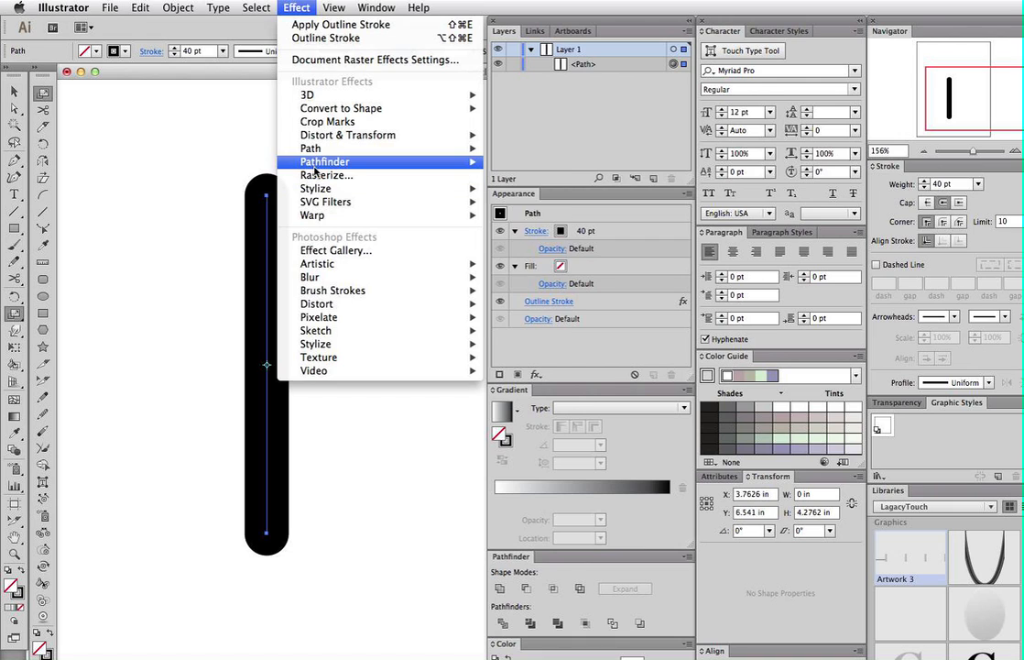
pyautogui.moveTo(316, 168)
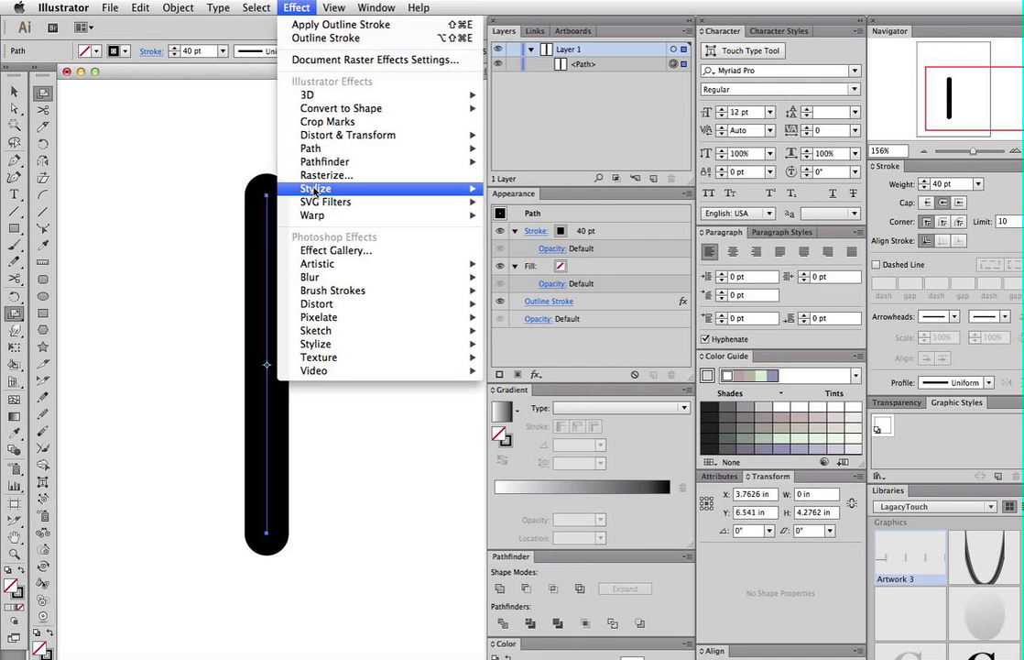
pyautogui.moveTo(390, 147)
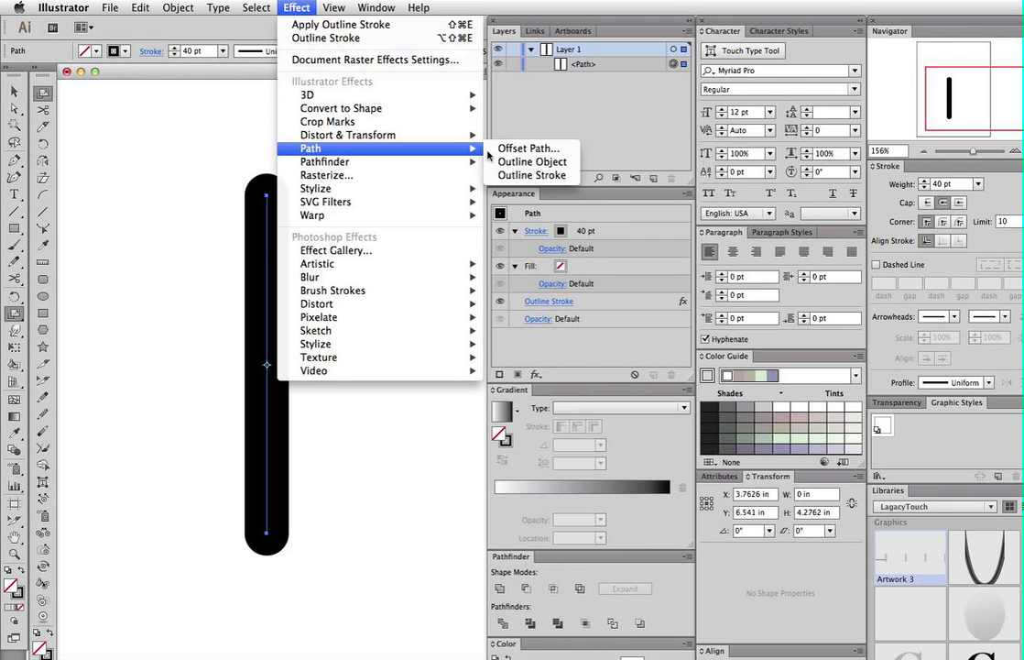
pyautogui.click(529, 175)
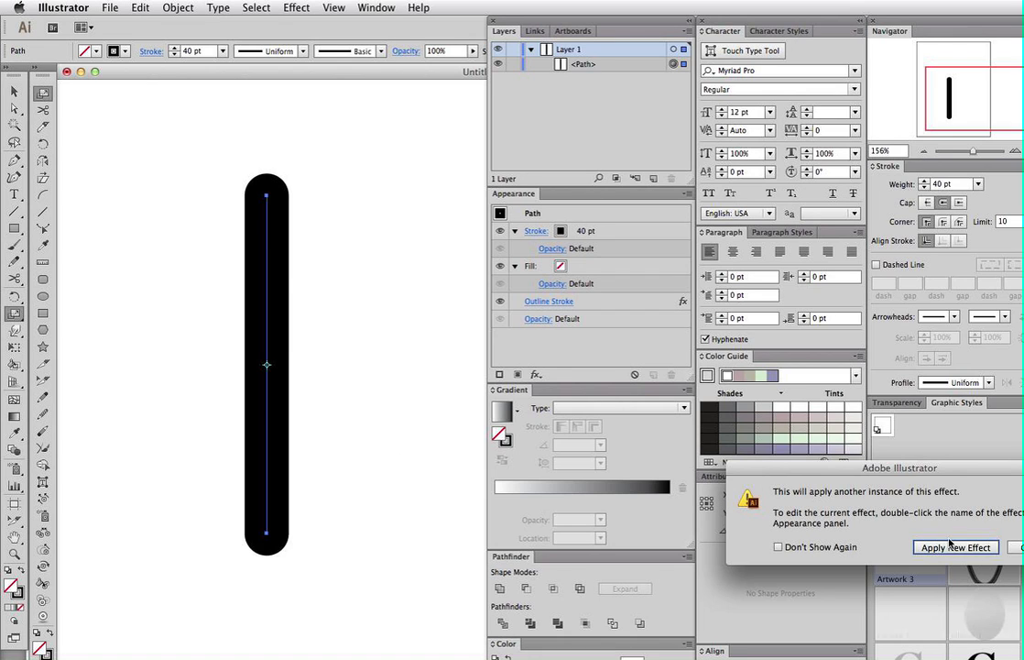
pyautogui.moveTo(946, 474); pyautogui.dragTo(812, 466)
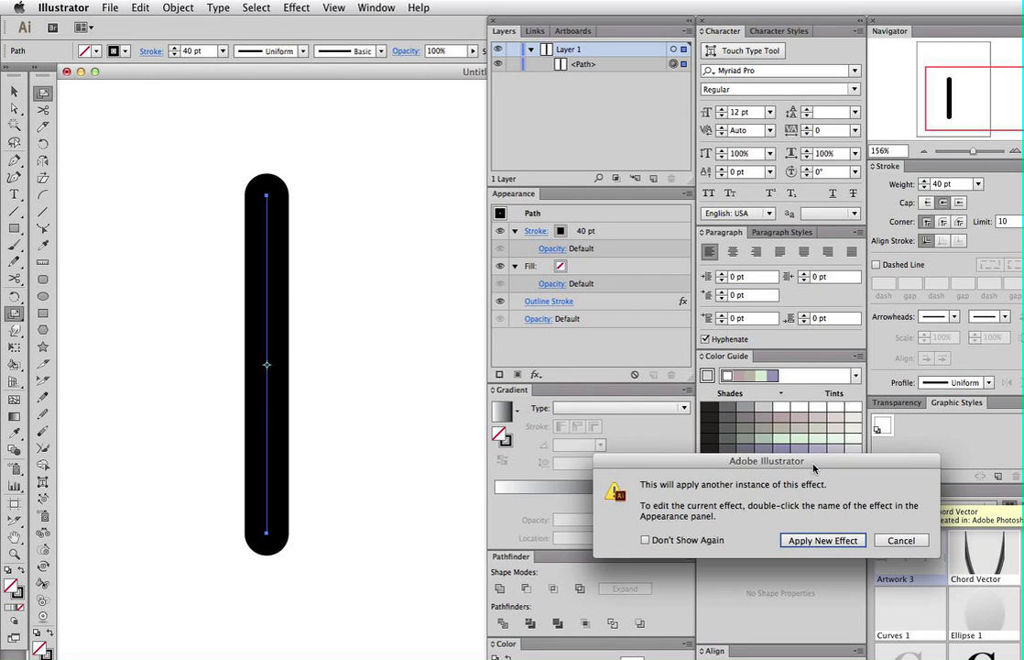
pyautogui.click(902, 541)
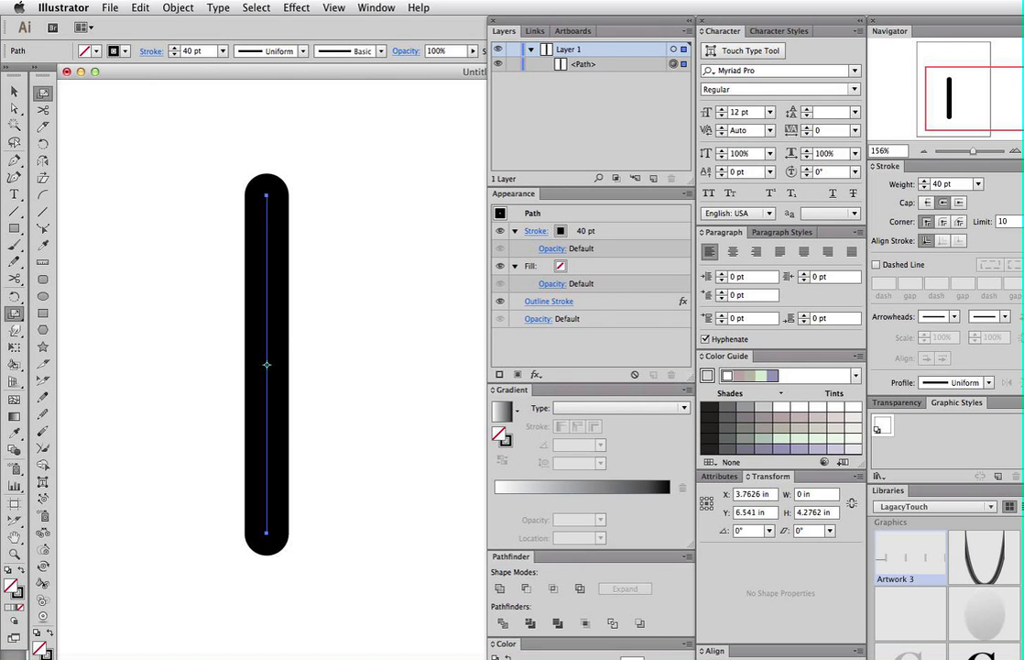
# - Wrap the stroke in a 1-row, 1-column envelope mesh with Envelope Distort > Make with Mesh
pyautogui.click(178, 7)
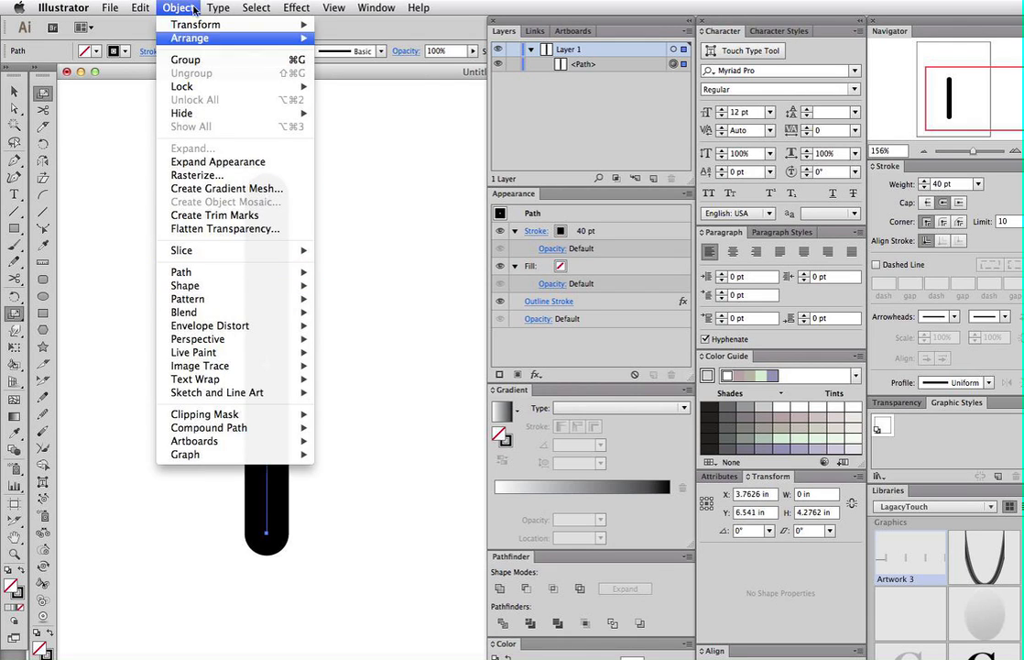
pyautogui.moveTo(191, 330)
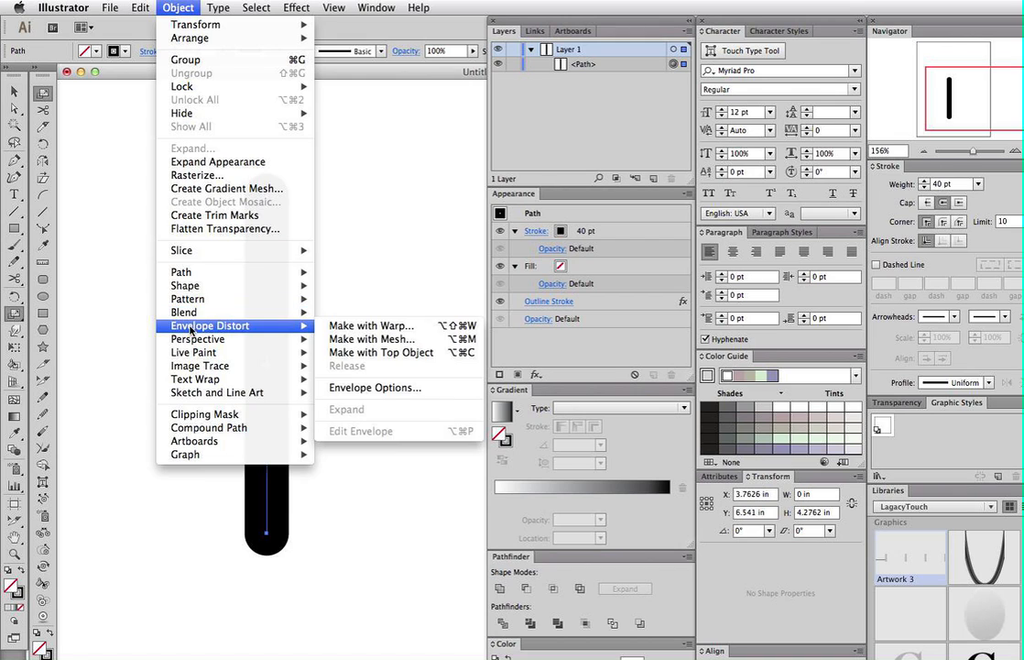
pyautogui.click(382, 341)
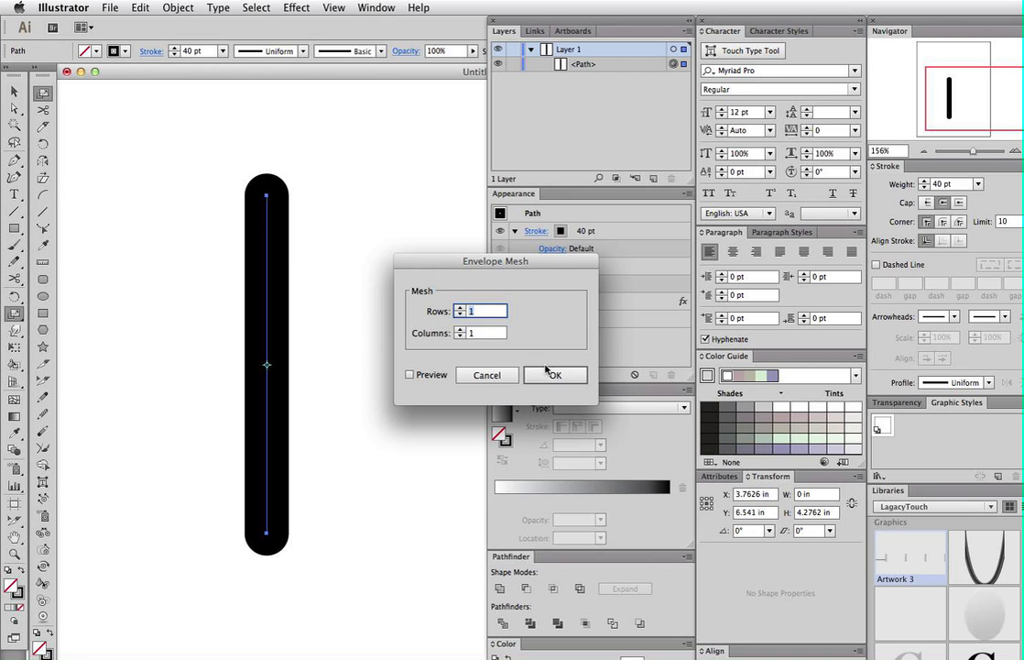
pyautogui.click(555, 377)
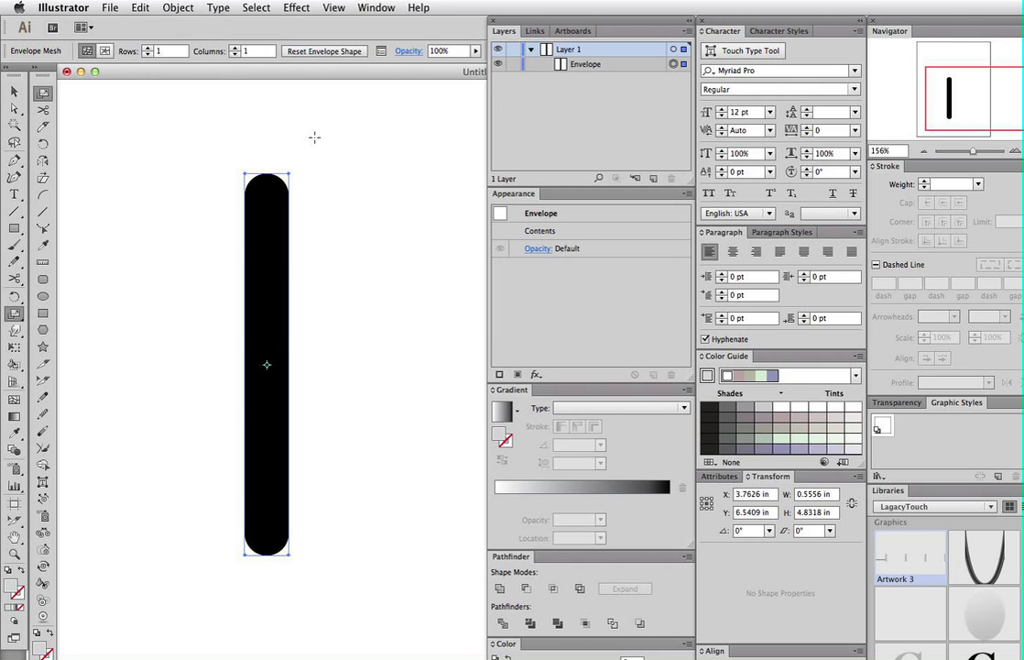
pyautogui.press('a')
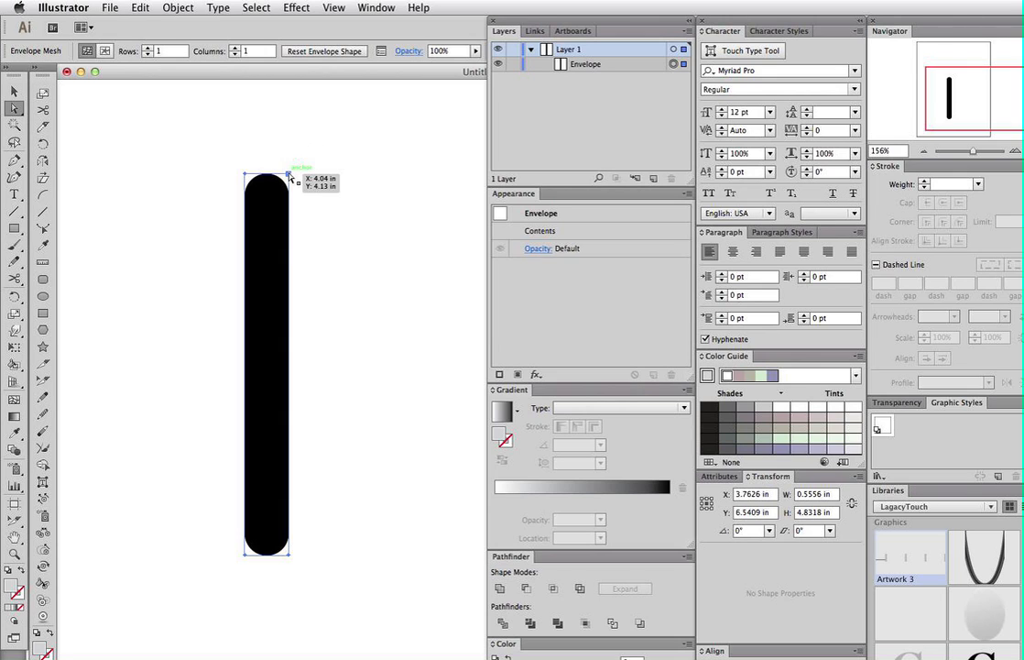
pyautogui.click(288, 174)
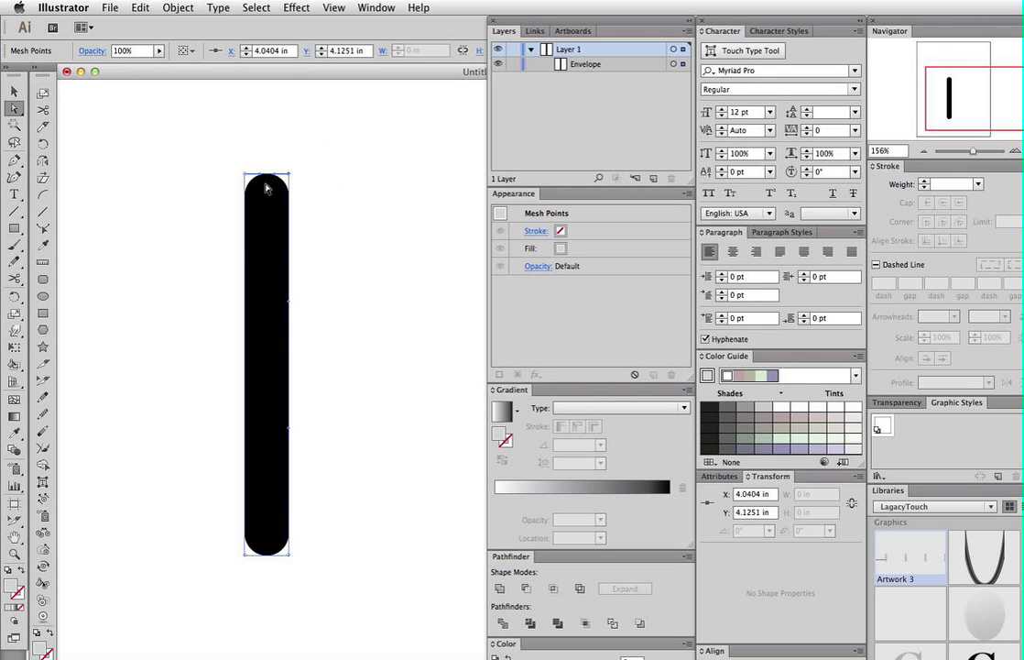
pyautogui.press('super+space')
pyautogui.moveTo(197, 128); pyautogui.dragTo(345, 277)
pyautogui.moveTo(414, 299); pyautogui.dragTo(201, 230)
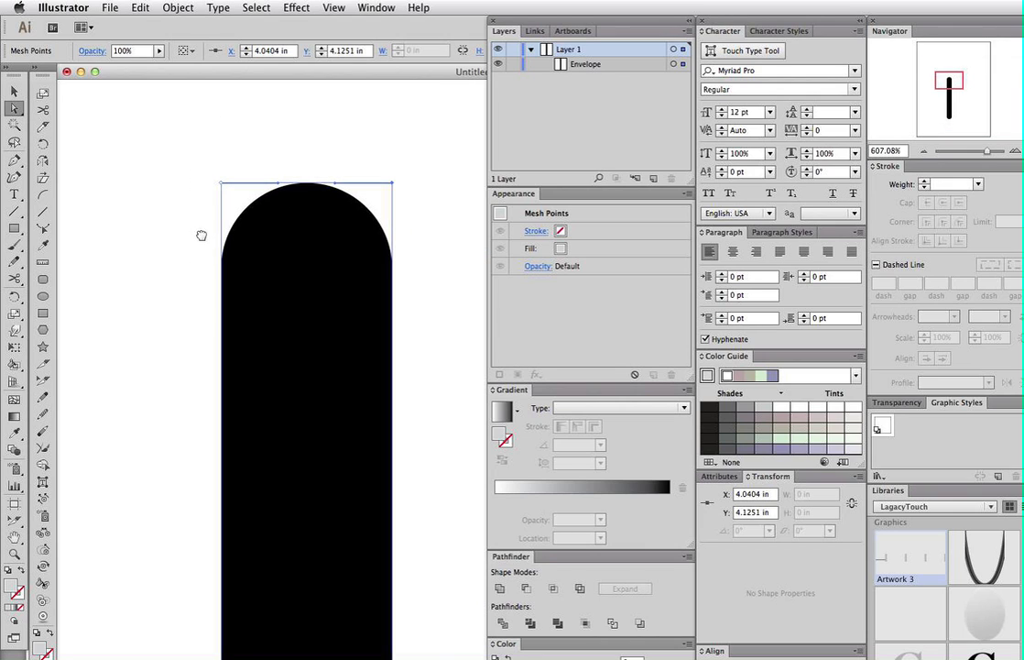
pyautogui.click(393, 184)
pyautogui.moveTo(339, 182); pyautogui.dragTo(338, 128)
pyautogui.press('super+z')
pyautogui.keyDown('alt'); pyautogui.keyDown('super'); pyautogui.click(276, 321); pyautogui.keyUp('super'); pyautogui.keyUp('alt')
pyautogui.moveTo(365, 349); pyautogui.dragTo(125, 130)
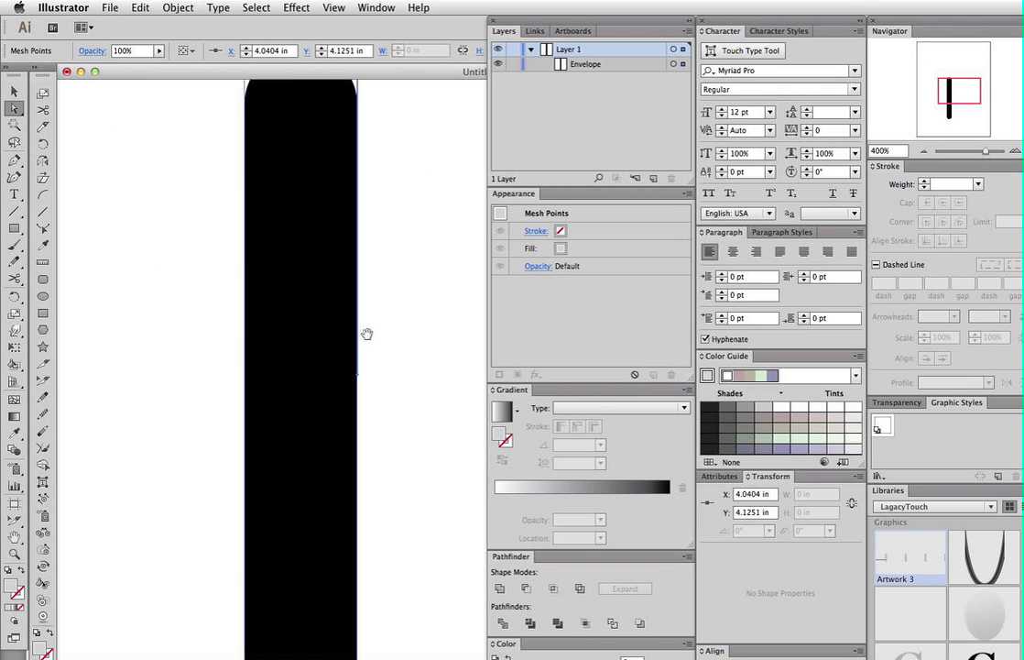
pyautogui.keyDown('alt'); pyautogui.keyDown('super'); pyautogui.click(316, 388); pyautogui.keyUp('super'); pyautogui.keyUp('alt')
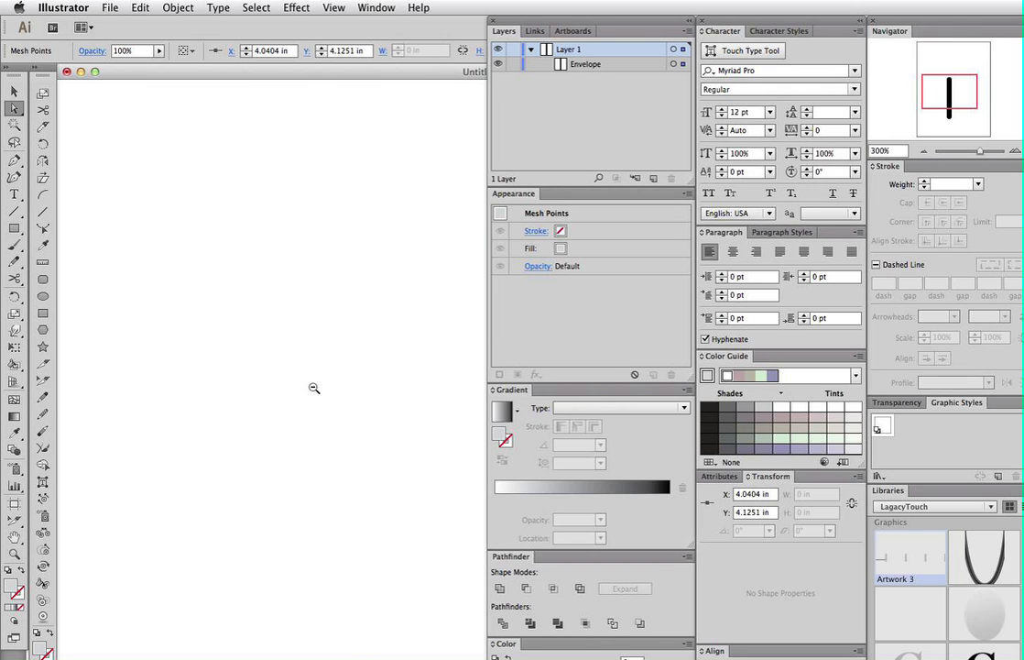
pyautogui.moveTo(341, 361); pyautogui.dragTo(148, 327)
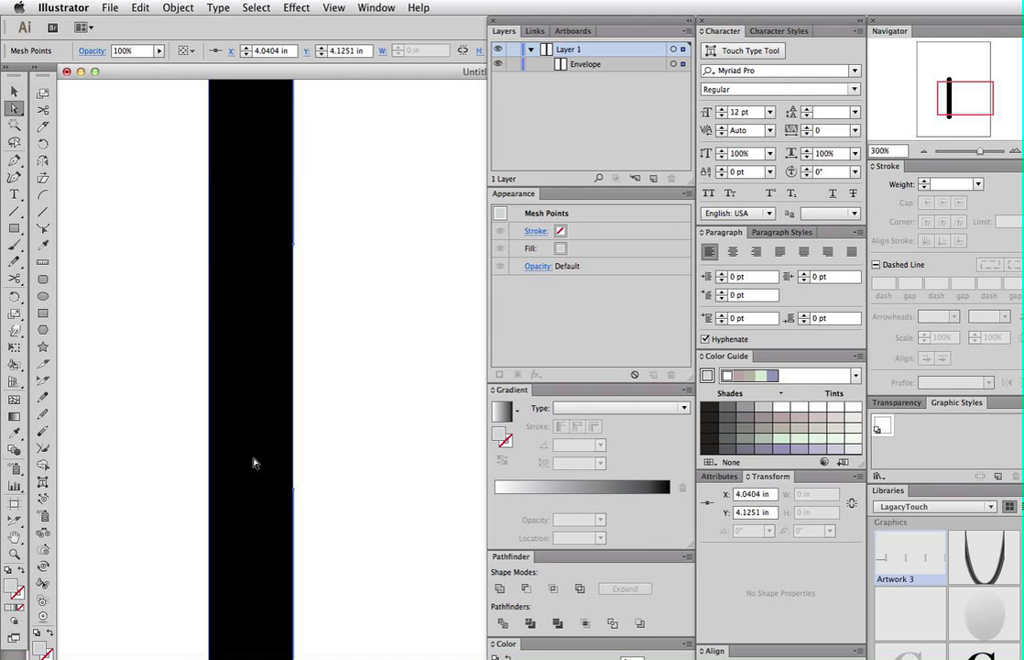
pyautogui.scroll(-4, 251, 424)
pyautogui.scroll(2, 251, 424)
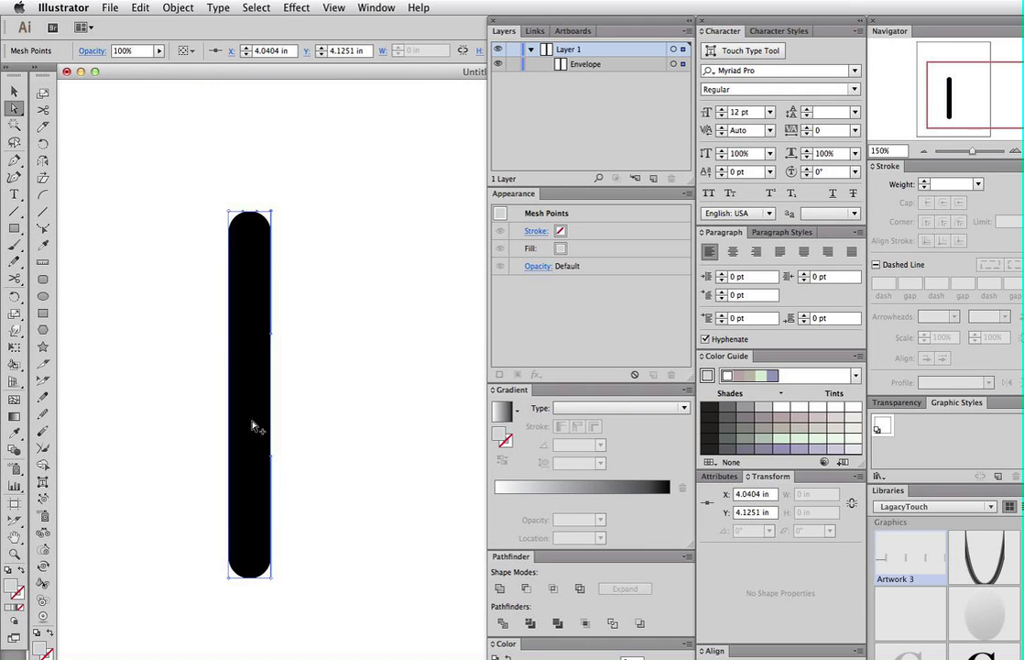
pyautogui.moveTo(295, 443); pyautogui.dragTo(373, 377)
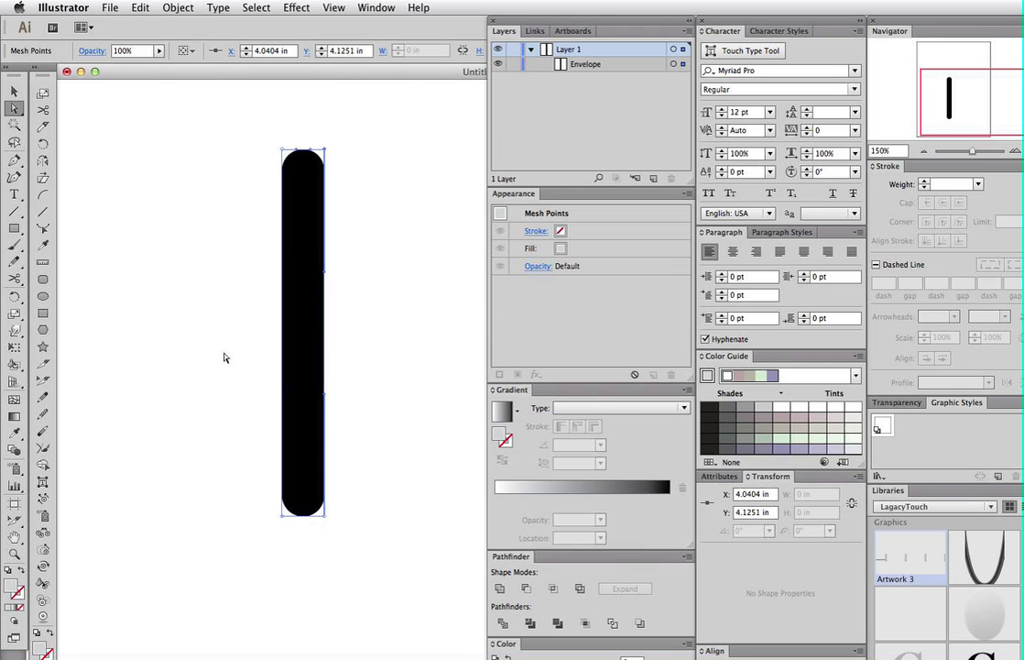
pyautogui.click(304, 334)
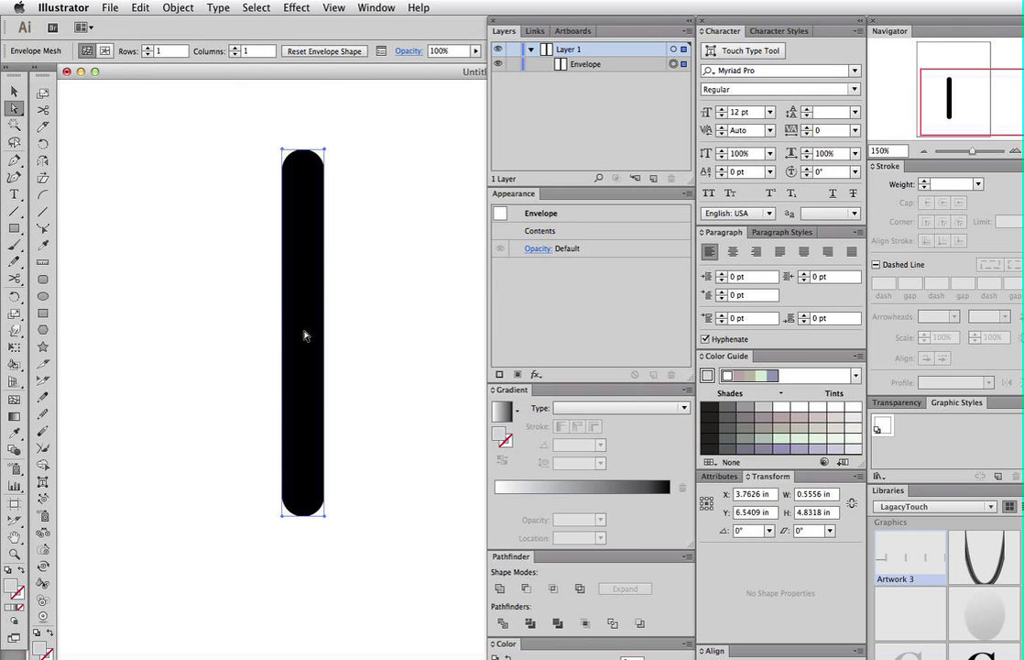
# - Shear the envelope until the bar's ends slant, undoing one attempt, then select the bottom mesh points
pyautogui.click(44, 179)
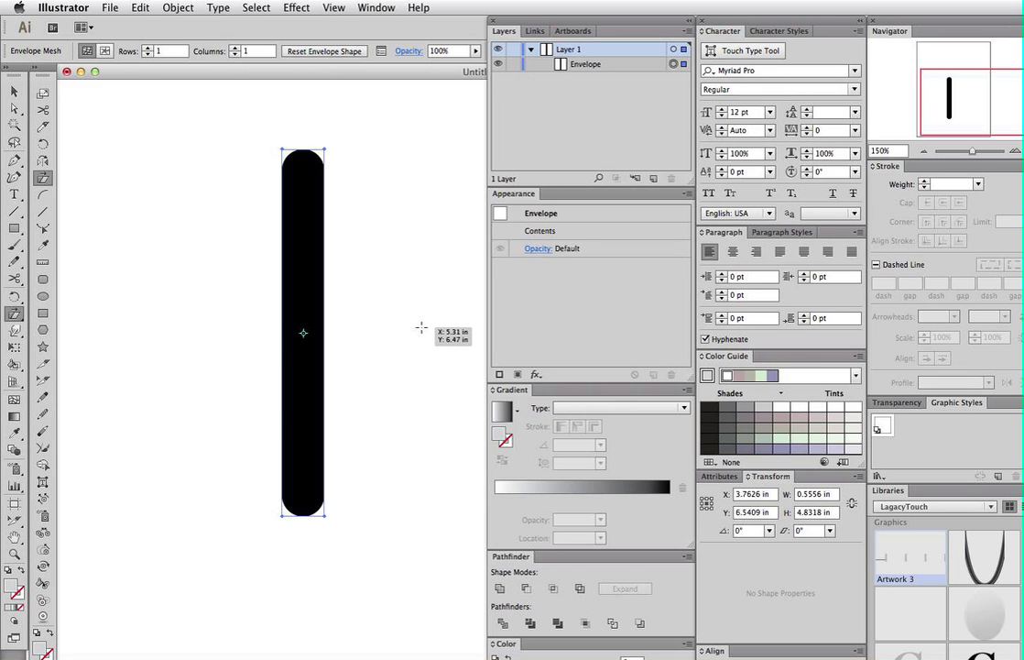
pyautogui.moveTo(420, 327); pyautogui.dragTo(417, 241)
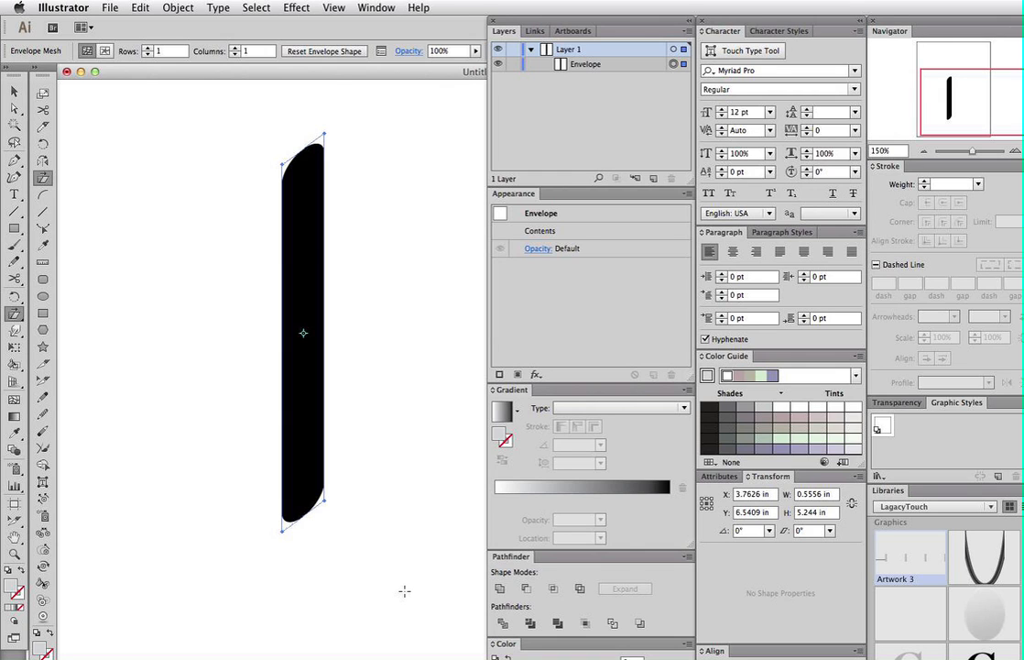
pyautogui.moveTo(404, 595); pyautogui.dragTo(372, 567)
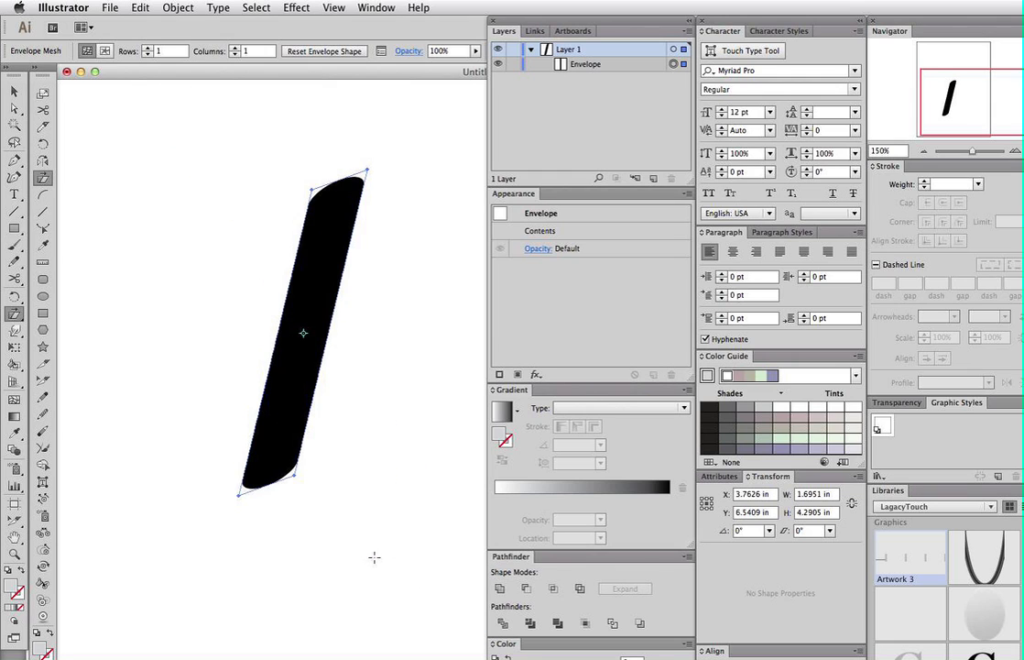
pyautogui.press('super+z')
pyautogui.moveTo(374, 556); pyautogui.dragTo(355, 420)
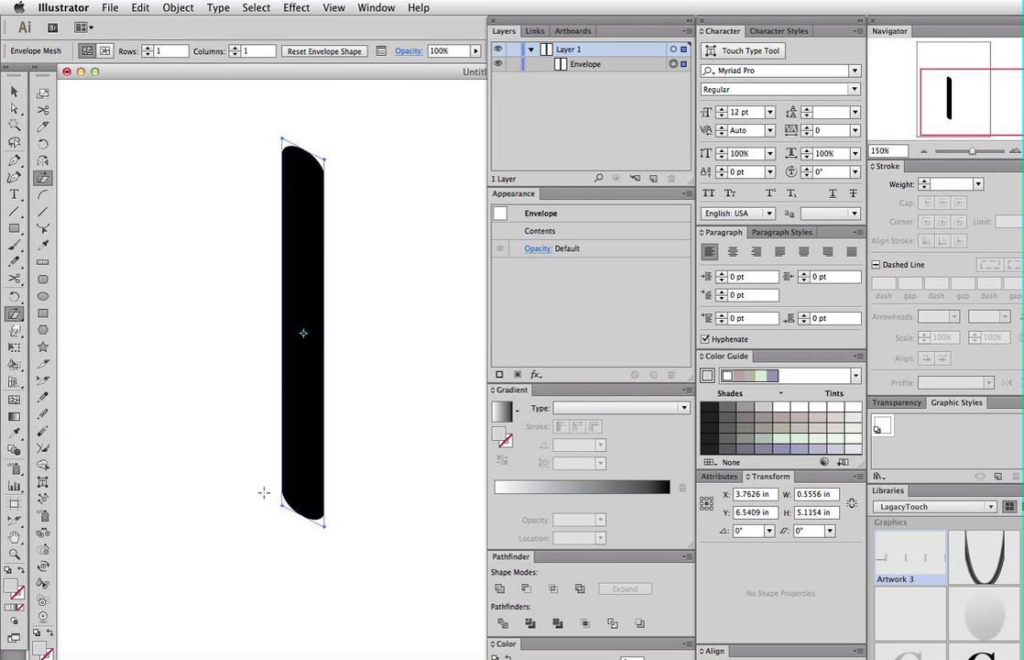
pyautogui.moveTo(247, 472); pyautogui.dragTo(369, 576)
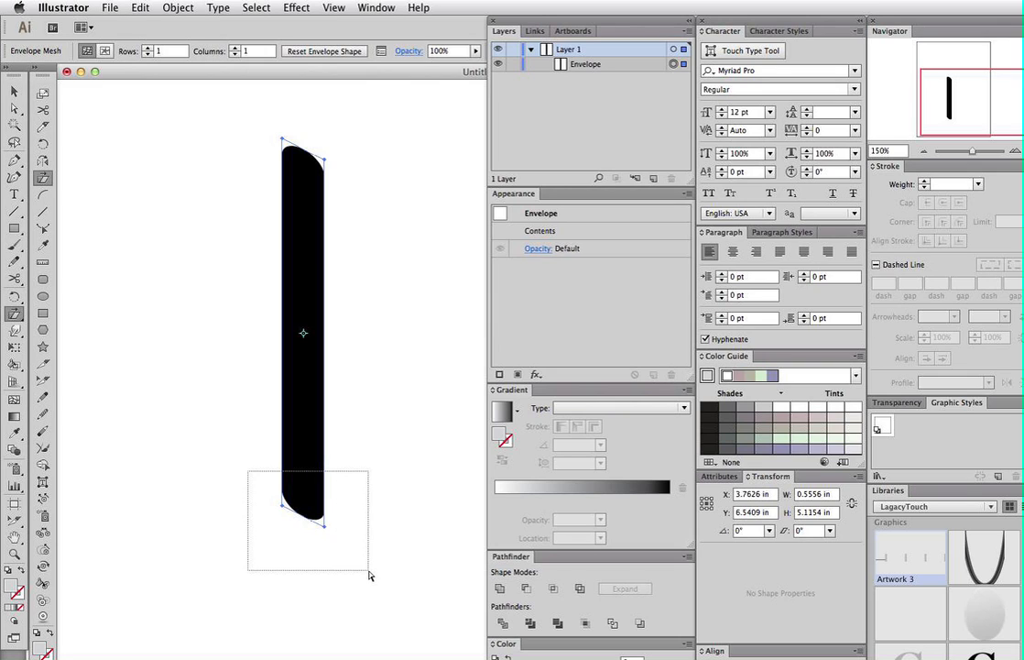
# - Drag the selected bottom mesh points to reshape the bar's lower end
pyautogui.moveTo(370, 575); pyautogui.dragTo(369, 575)
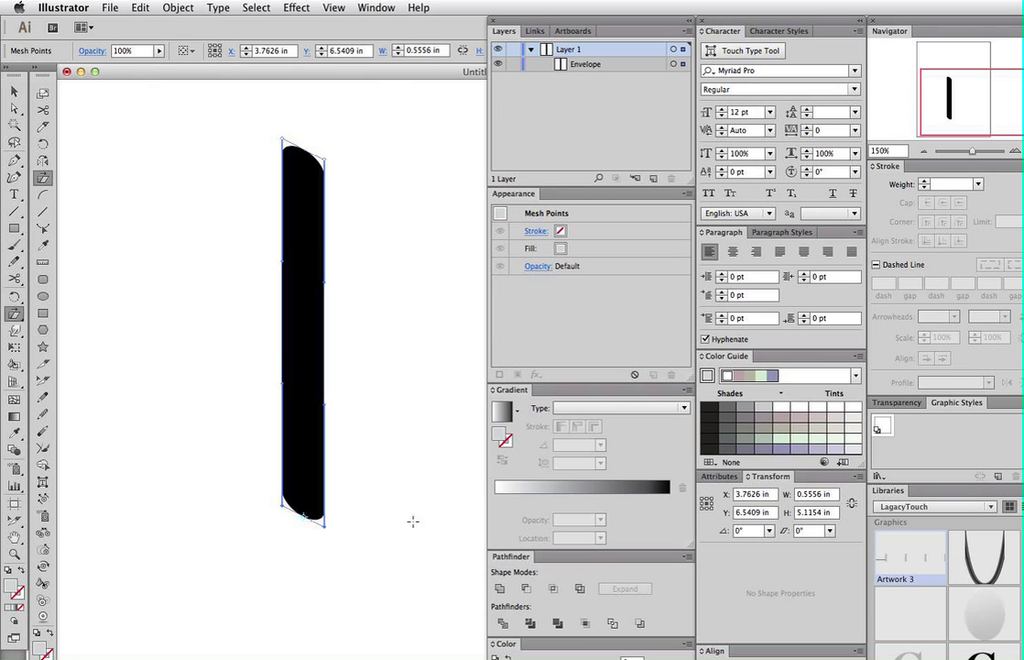
pyautogui.moveTo(416, 536); pyautogui.dragTo(392, 547)
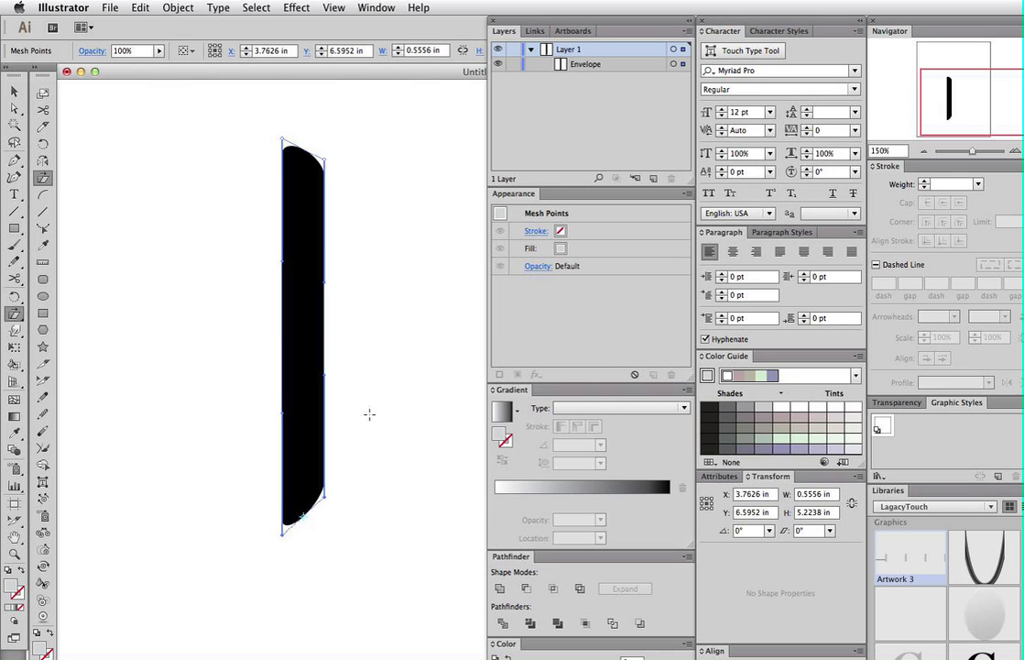
pyautogui.moveTo(396, 451)
pyautogui.mouseDown()
pyautogui.moveTo(393, 414)
pyautogui.moveTo(394, 464)
pyautogui.mouseUp()
pyautogui.moveTo(329, 438); pyautogui.dragTo(309, 428)
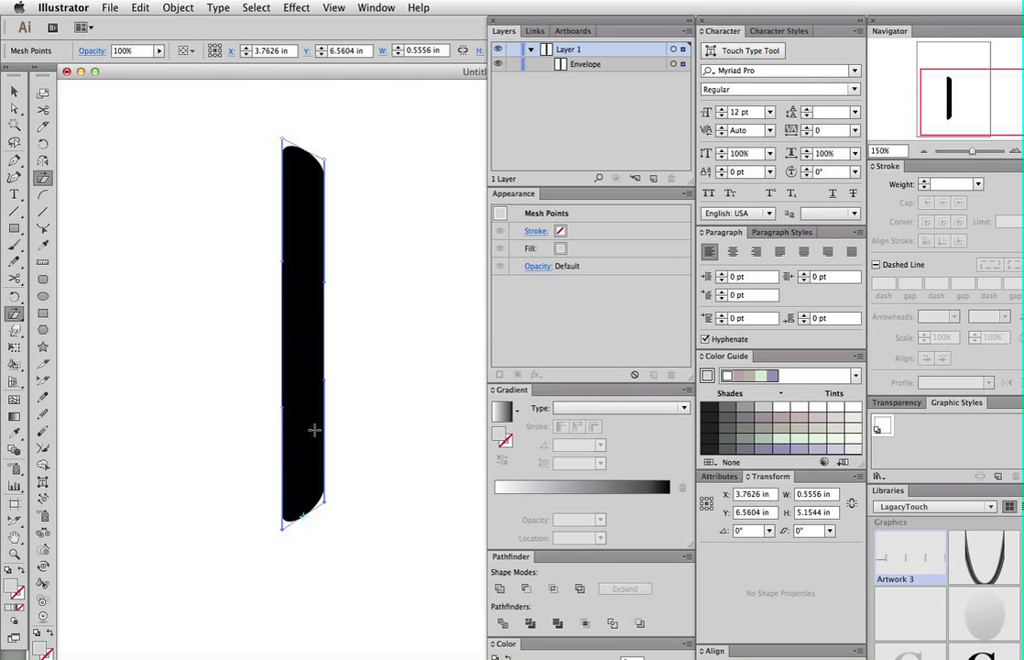
# - Select the whole envelope and scale it to 0.4423 in wide by 5.4633 in tall
pyautogui.press('super+a')
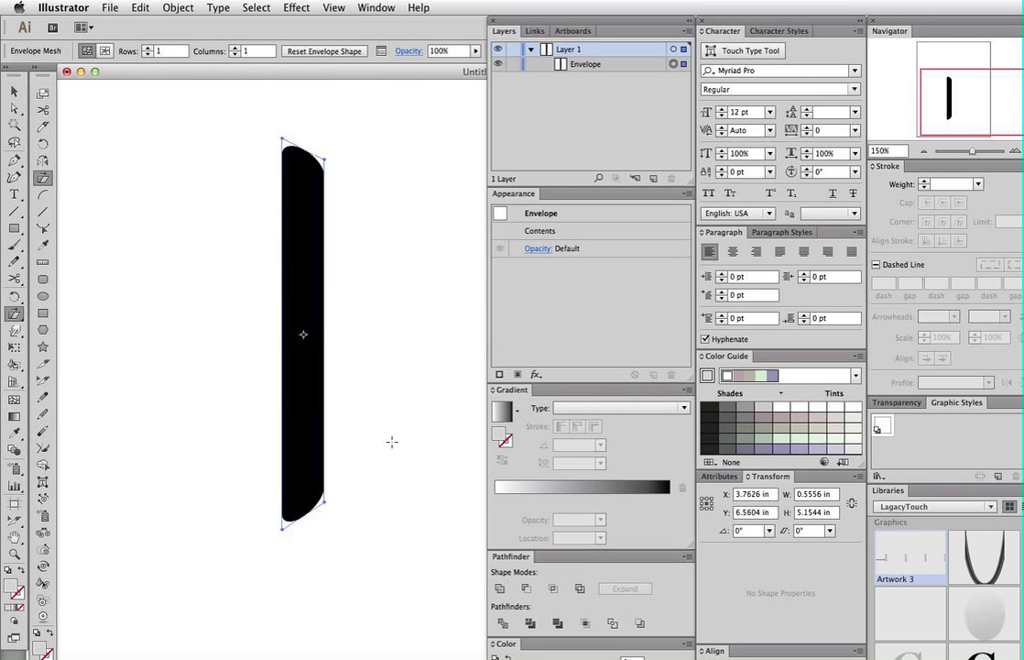
pyautogui.press('s')
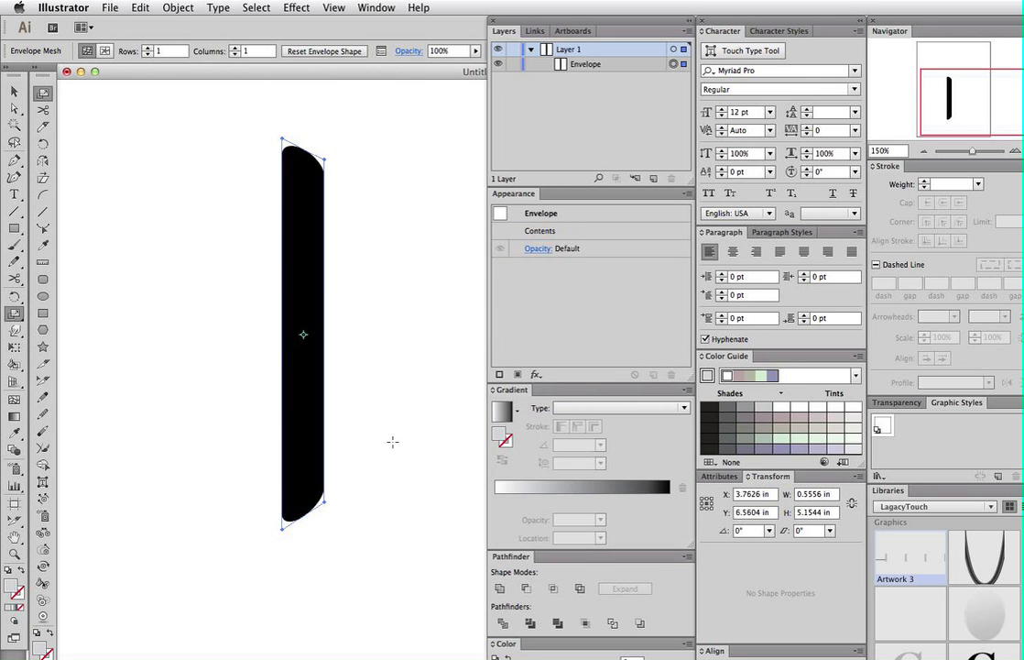
pyautogui.moveTo(392, 427)
pyautogui.mouseDown()
pyautogui.moveTo(393, 452)
pyautogui.moveTo(408, 458)
pyautogui.moveTo(425, 442)
pyautogui.moveTo(423, 453)
pyautogui.moveTo(397, 446)
pyautogui.moveTo(397, 456)
pyautogui.moveTo(409, 429)
pyautogui.moveTo(382, 420)
pyautogui.mouseUp()
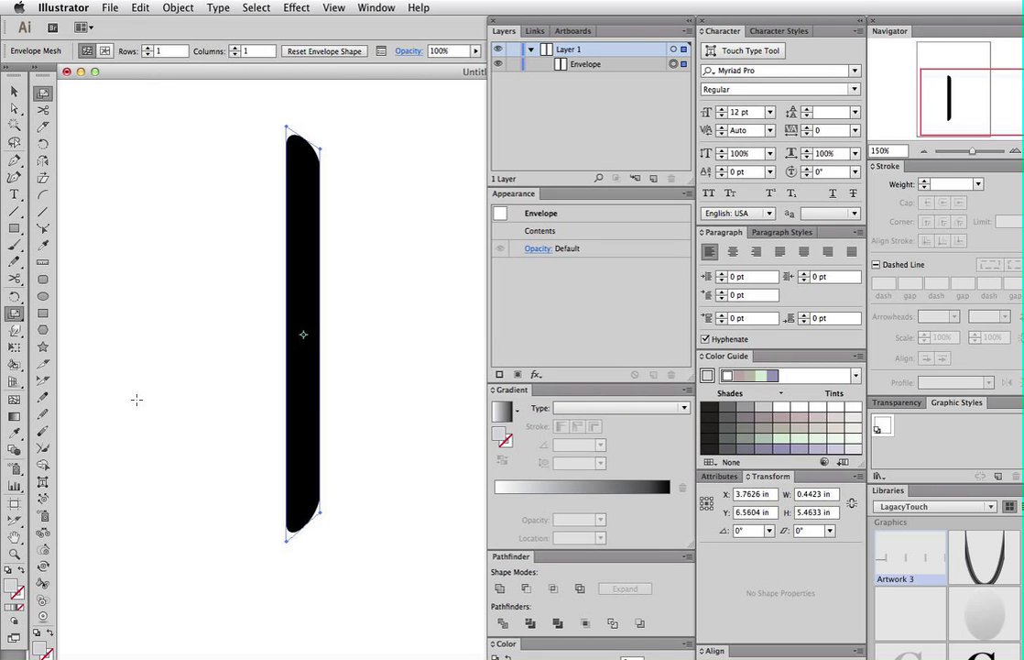
# - Add a mesh line across the bar's middle with the Mesh tool, then deselect its points
pyautogui.press('u')
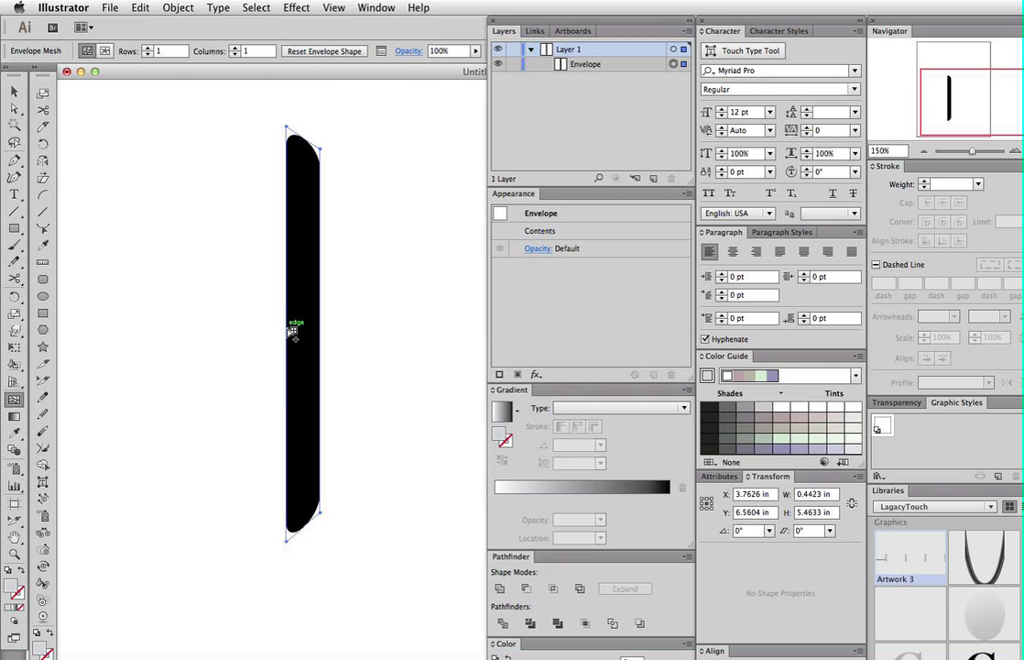
pyautogui.click(287, 327)
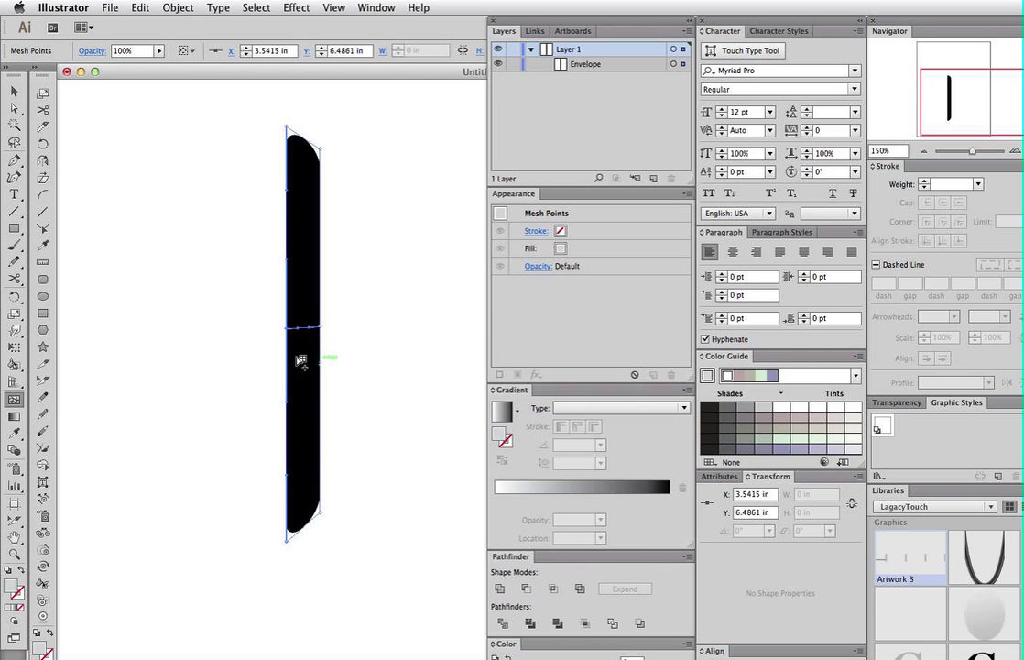
pyautogui.moveTo(243, 296); pyautogui.dragTo(354, 364)
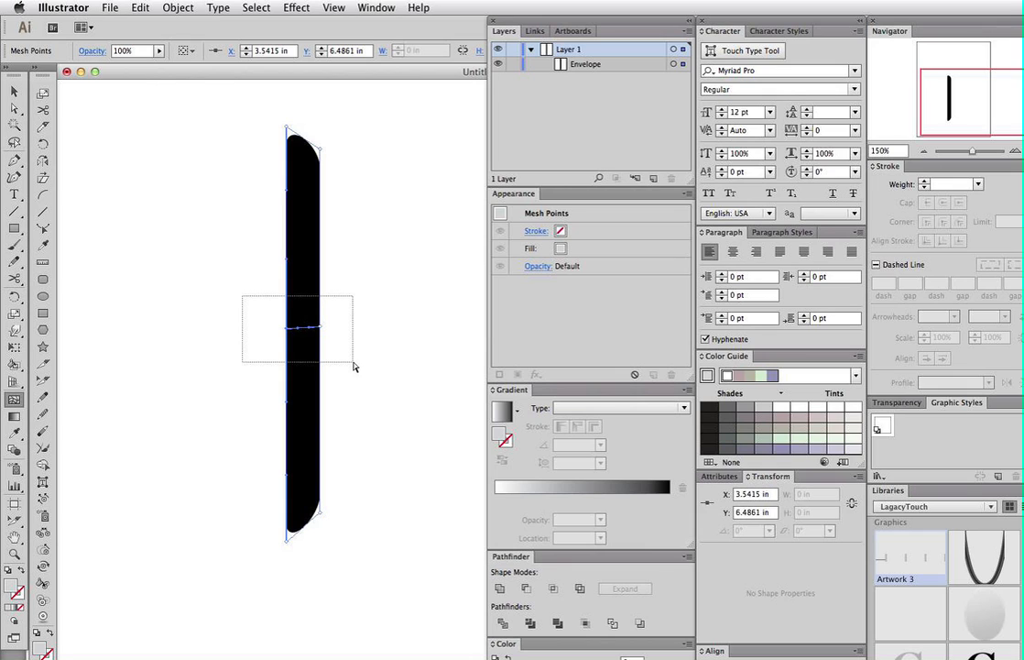
pyautogui.moveTo(353, 364); pyautogui.dragTo(229, 280)
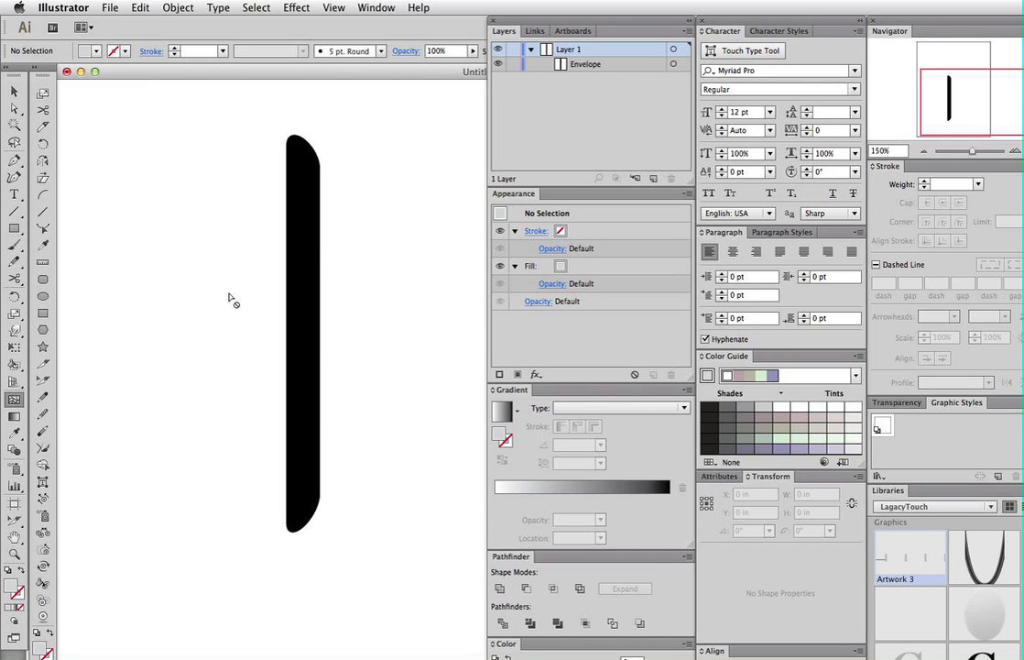
# - Marquee-select every mesh point of the black bar with the Direct Selection tool
pyautogui.press('p')
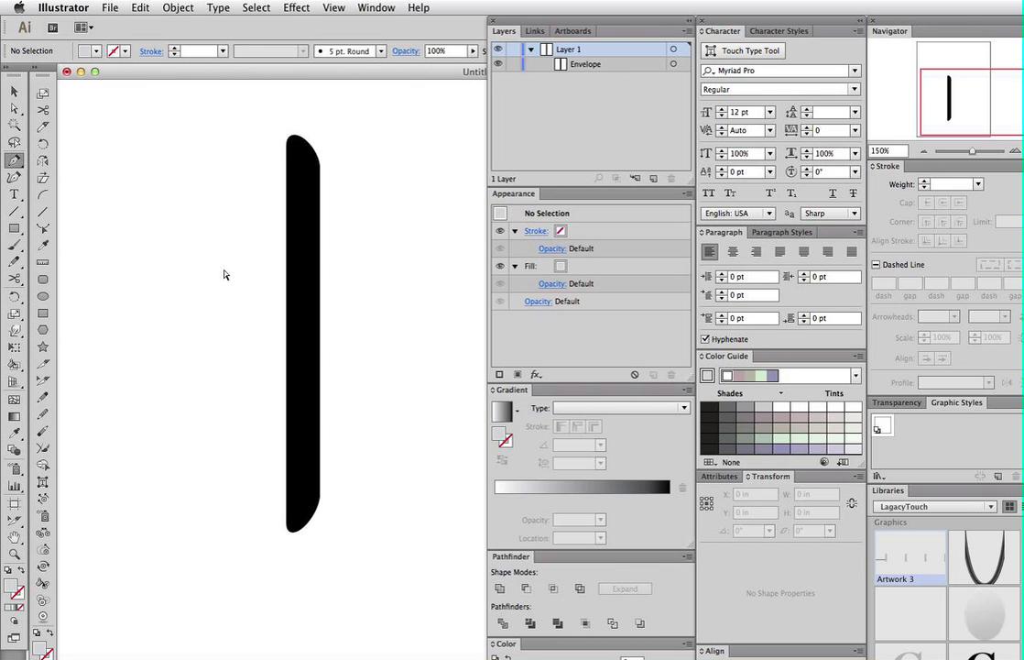
pyautogui.moveTo(222, 265); pyautogui.dragTo(383, 409)
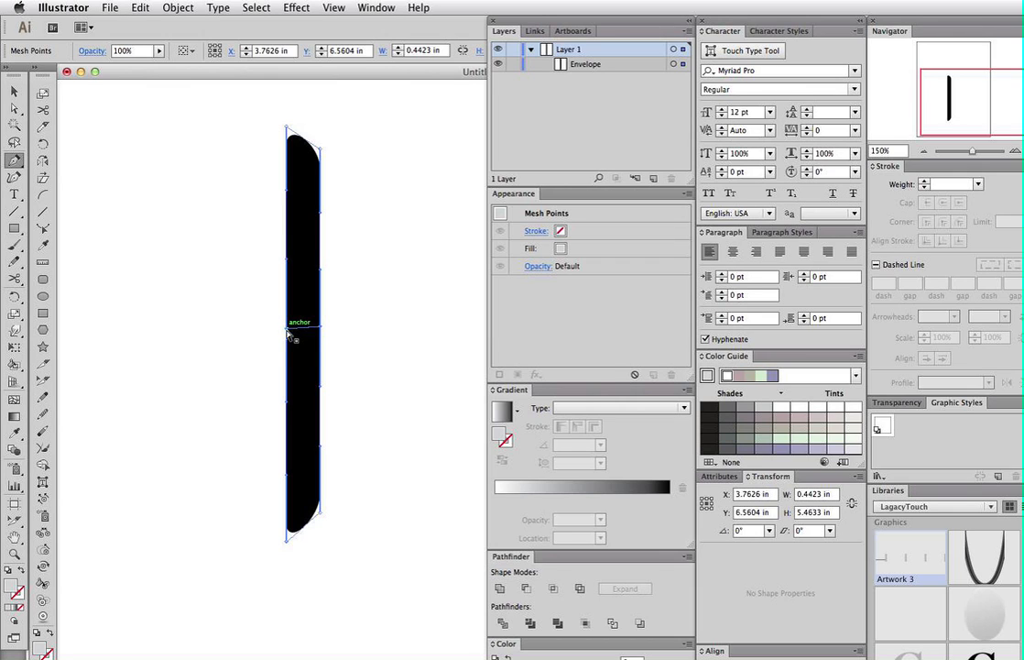
# - Pull the middle-left mesh point up-left, shear the bar into a curved slant, then edit the envelope's contents
pyautogui.moveTo(287, 332); pyautogui.dragTo(201, 287)
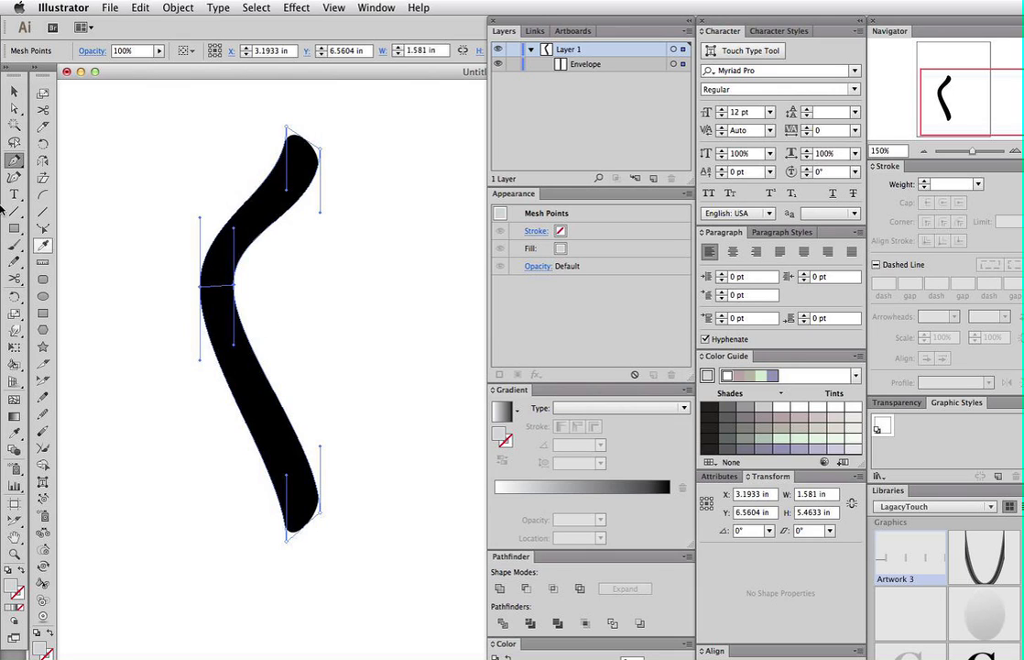
pyautogui.click(43, 177)
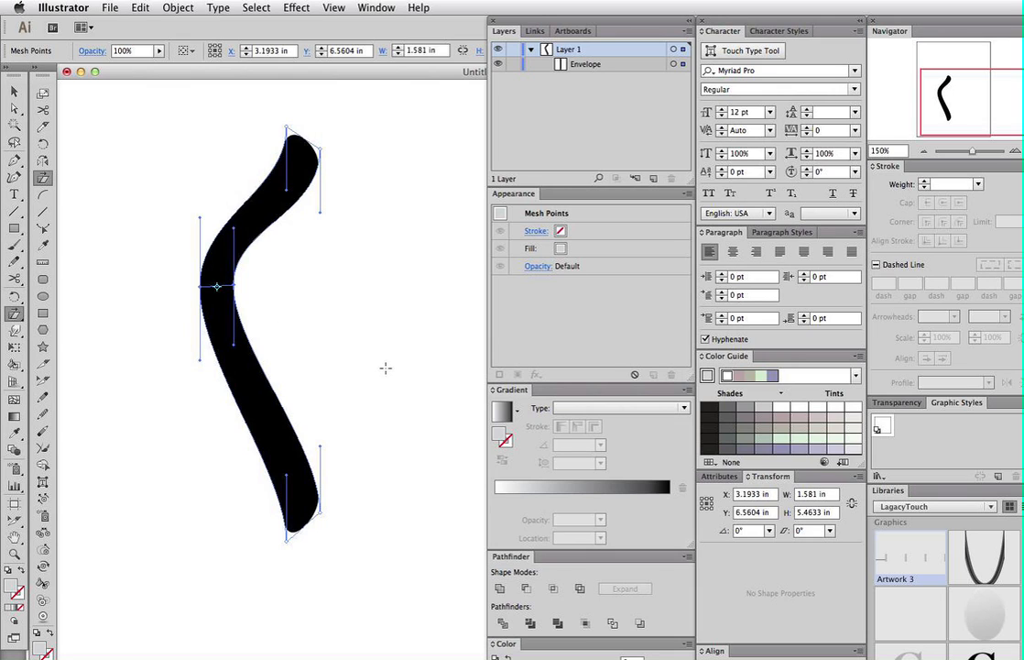
pyautogui.moveTo(377, 371); pyautogui.dragTo(370, 212)
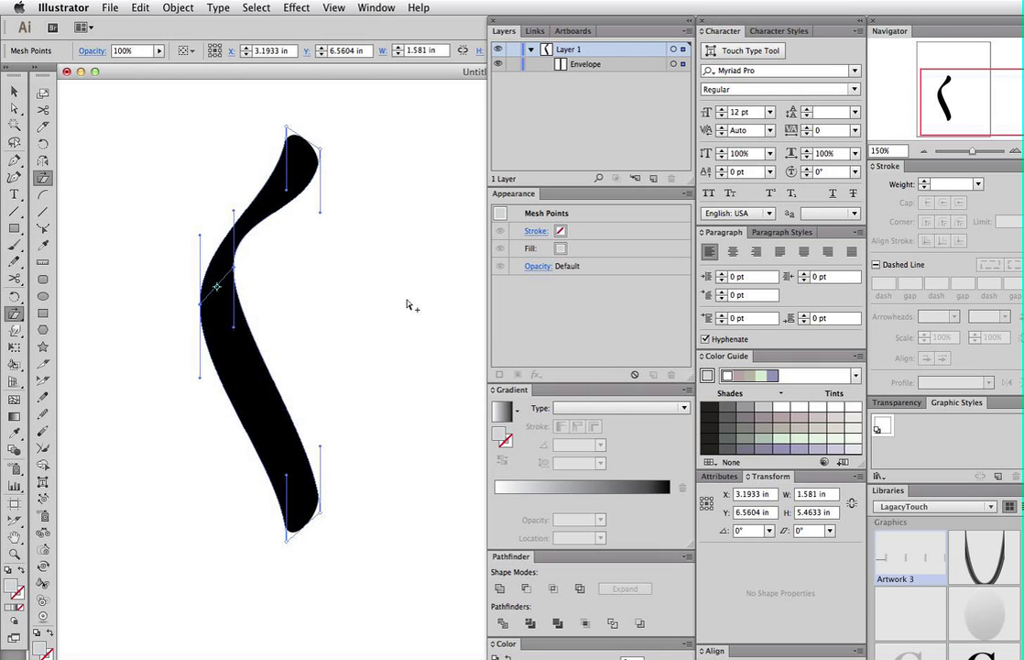
pyautogui.press('super+shift+v')
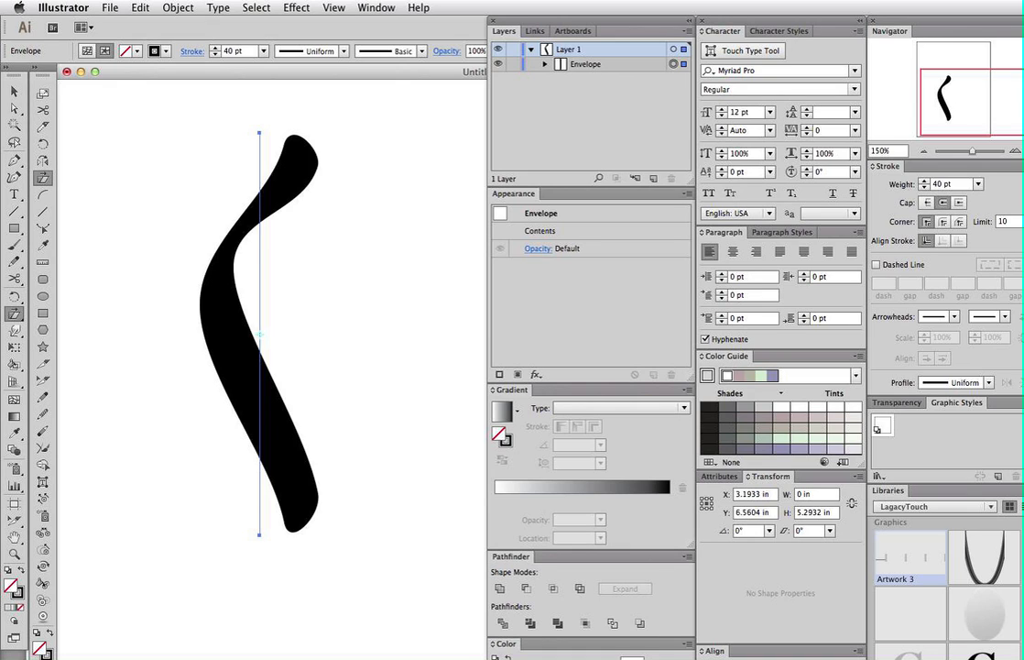
pyautogui.click(65, 8)
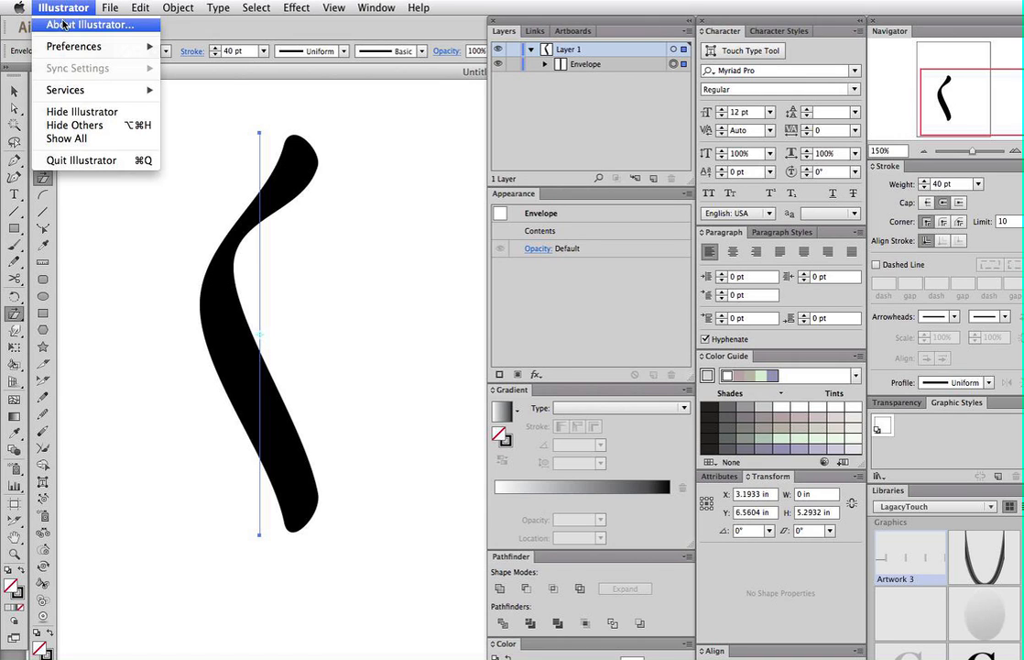
pyautogui.click(57, 24)
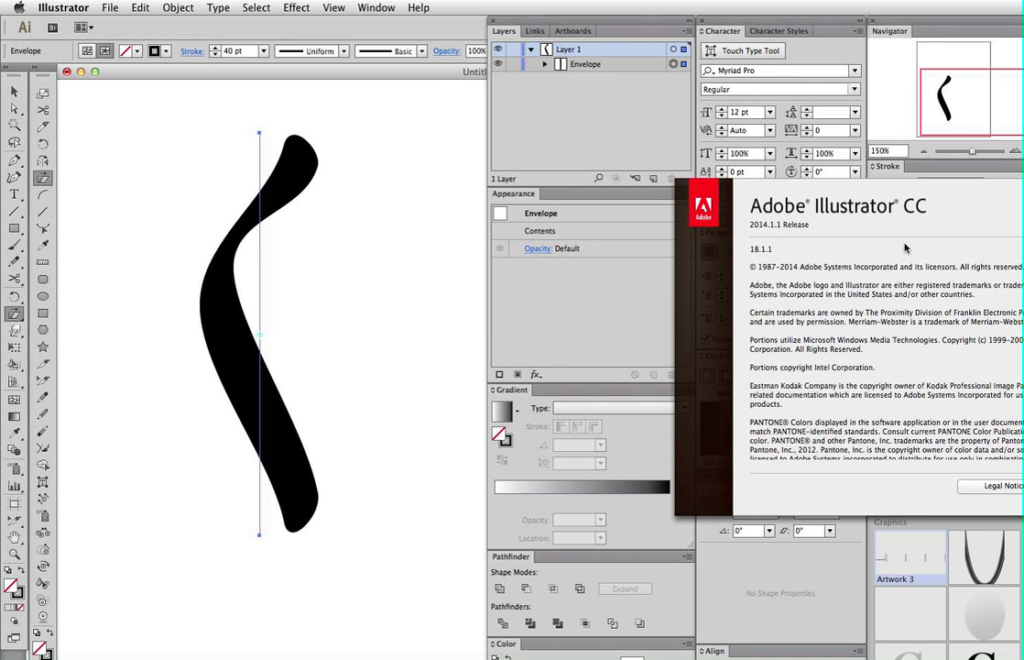
pyautogui.click(789, 216)
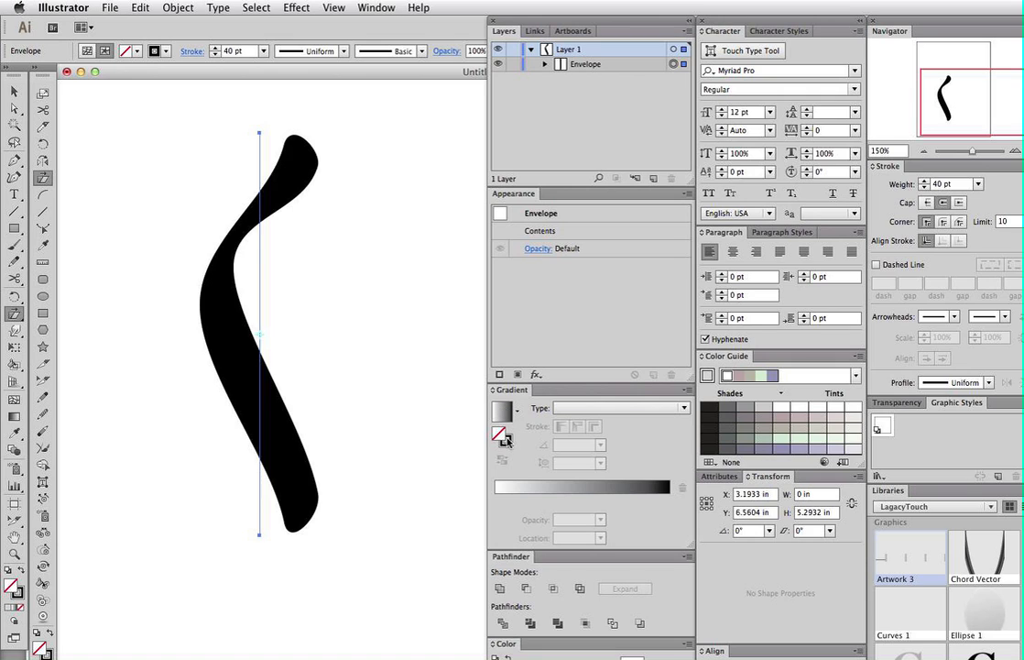
# - Give the stroke a linear gradient at a 90° angle
pyautogui.click(502, 409)
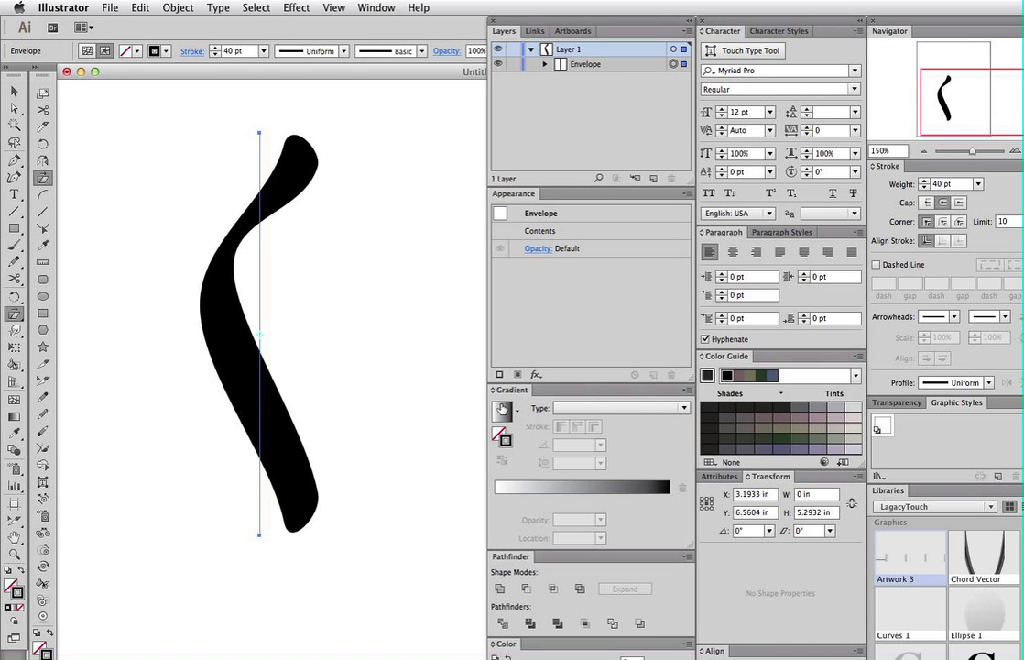
pyautogui.click(503, 412)
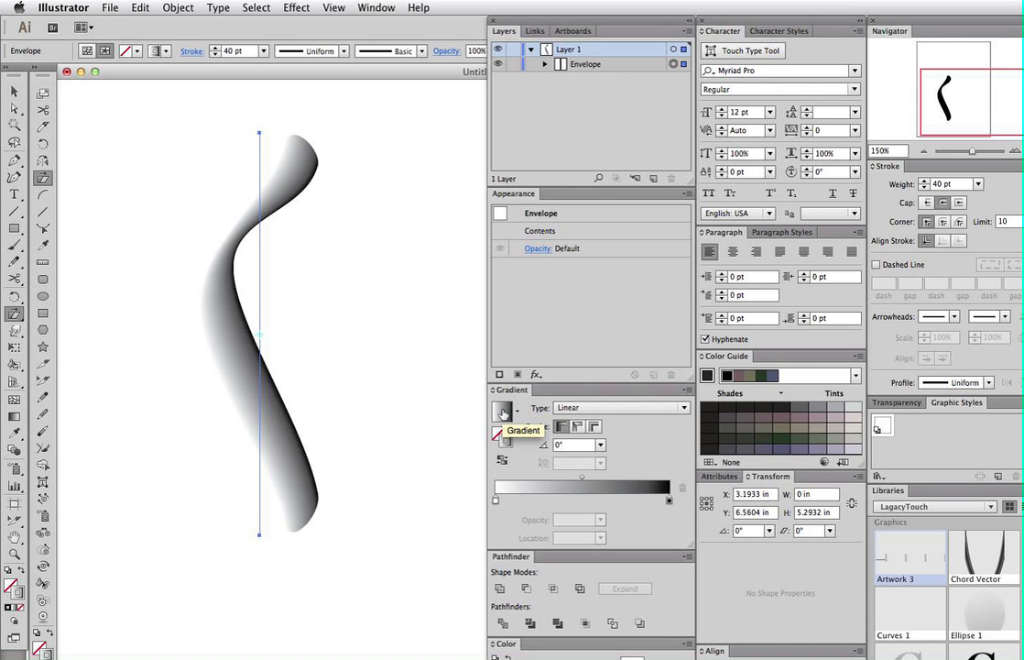
pyautogui.click(547, 446)
pyautogui.write('90')
pyautogui.press('Return')
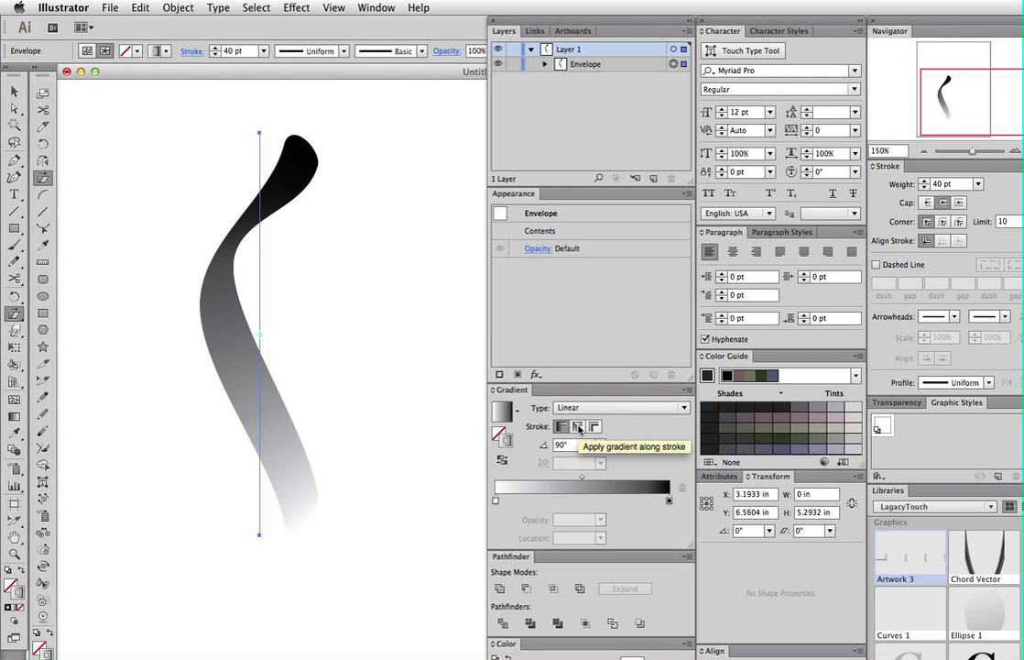
# - Apply the gradient across the stroke with white centred between black stops, and add a mesh row
pyautogui.click(579, 427)
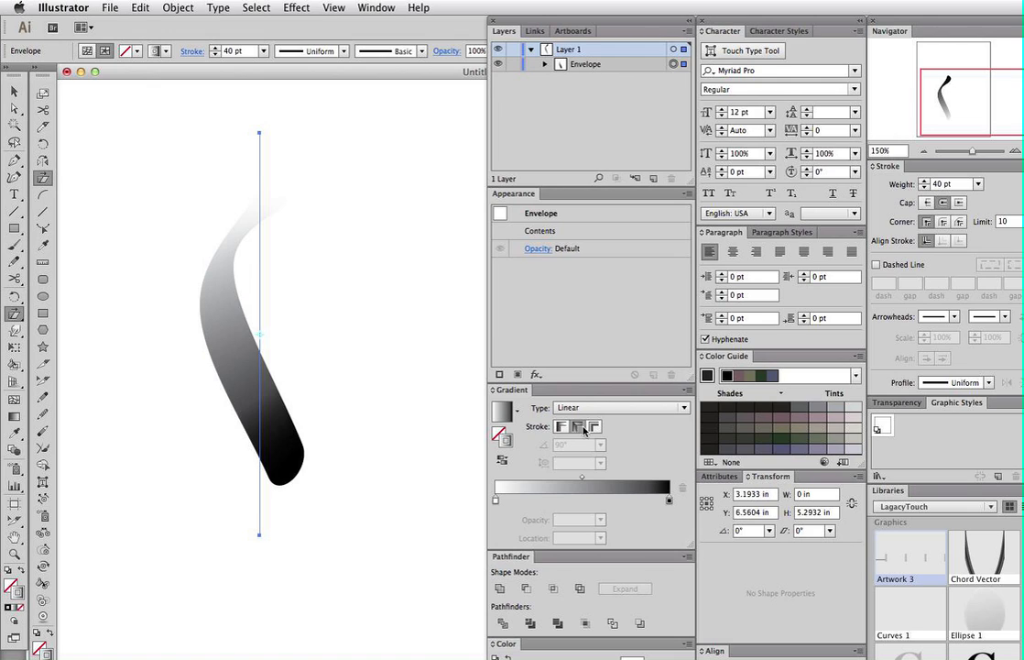
pyautogui.click(594, 428)
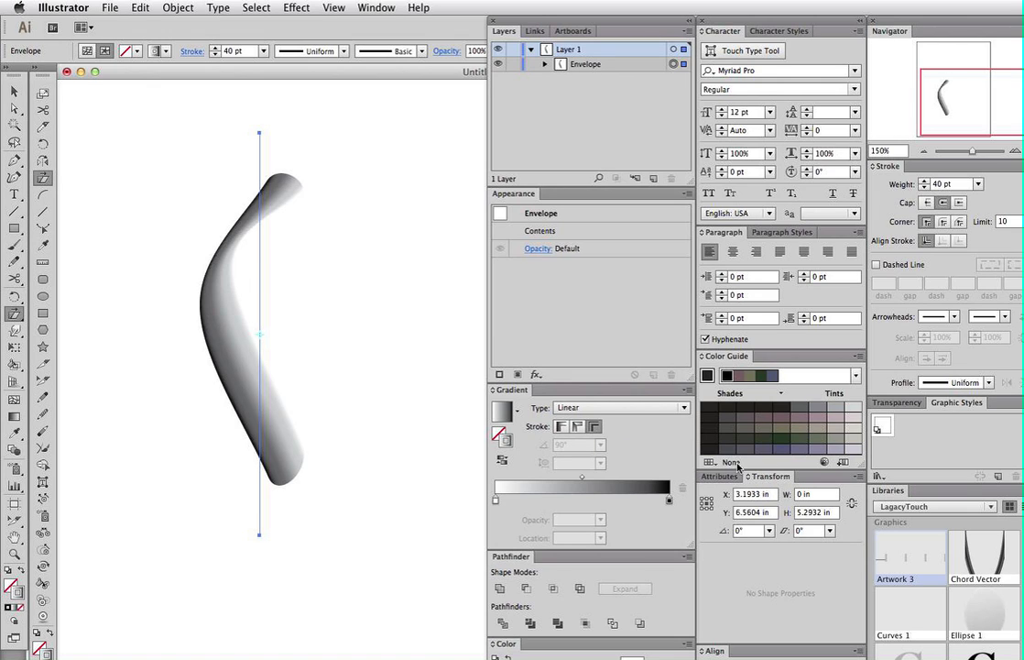
pyautogui.moveTo(496, 500); pyautogui.dragTo(579, 501)
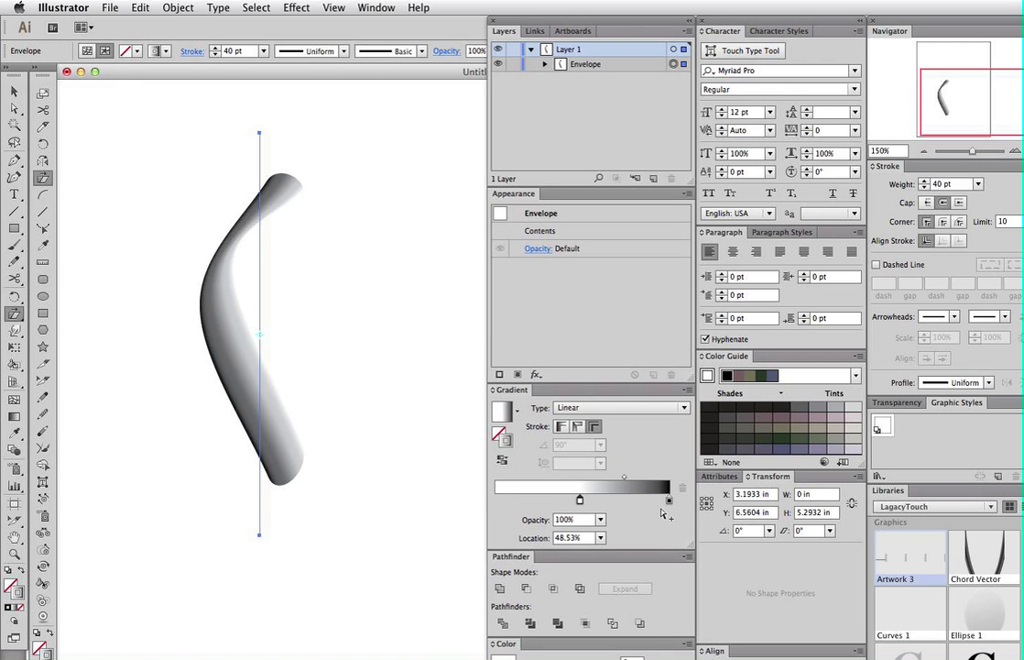
pyautogui.moveTo(666, 500); pyautogui.dragTo(495, 501)
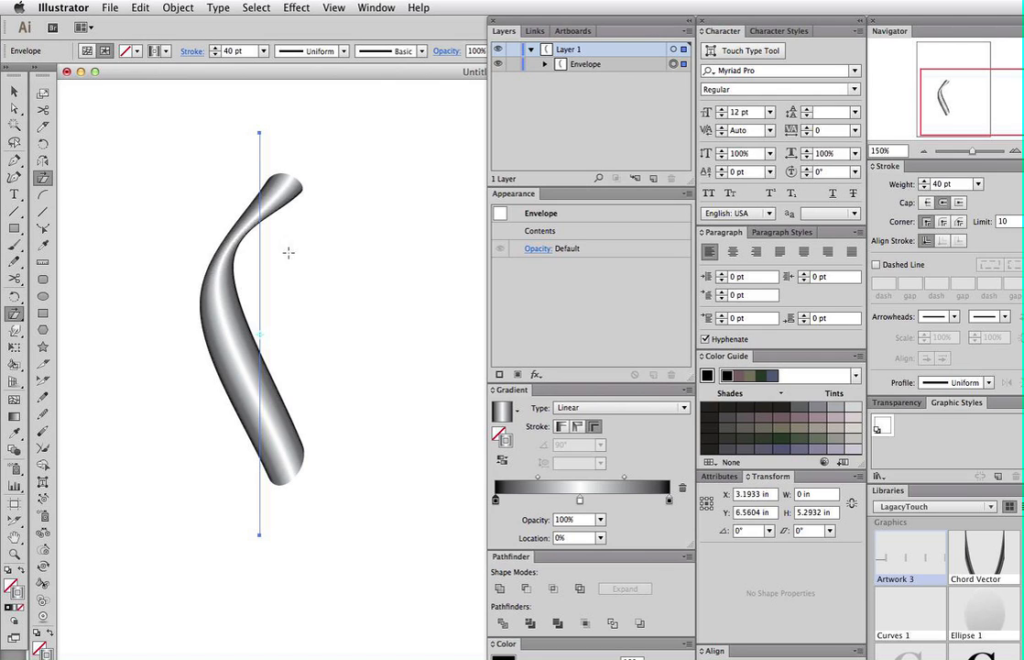
pyautogui.click(289, 344)
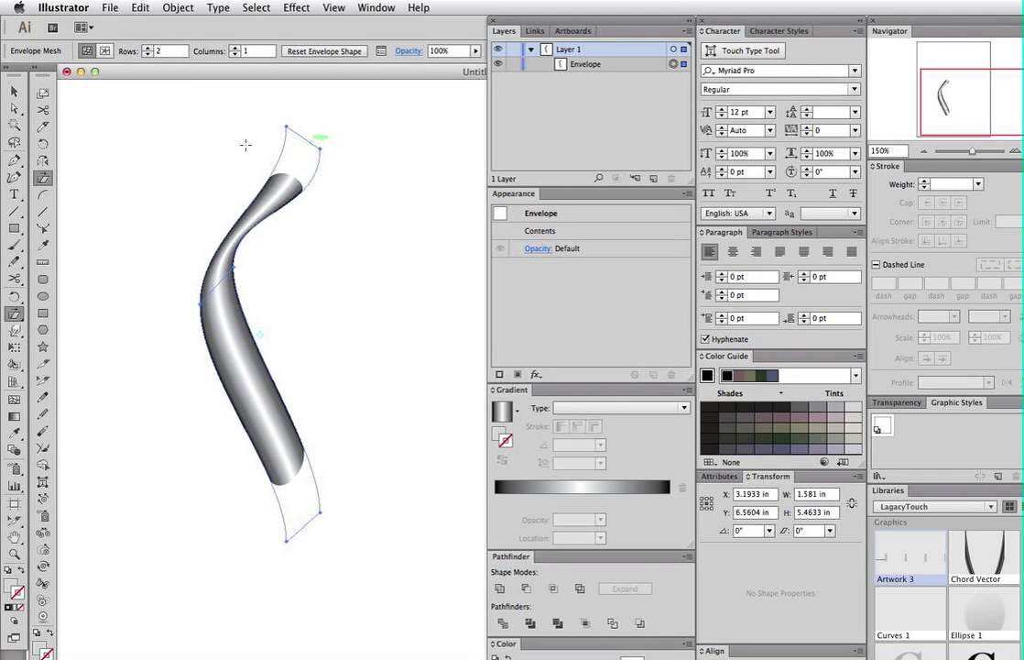
# - Drag the bottom mesh points down-left and shear the lower ribbon into an S-curve, then select the envelope
pyautogui.moveTo(256, 568); pyautogui.dragTo(325, 512)
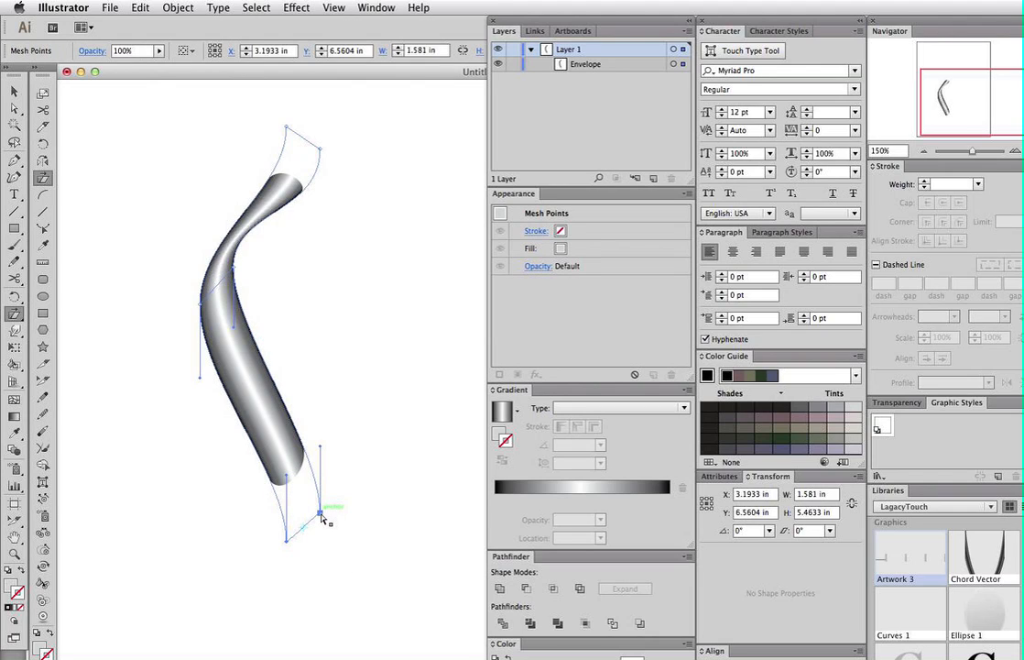
pyautogui.moveTo(321, 514); pyautogui.dragTo(276, 605)
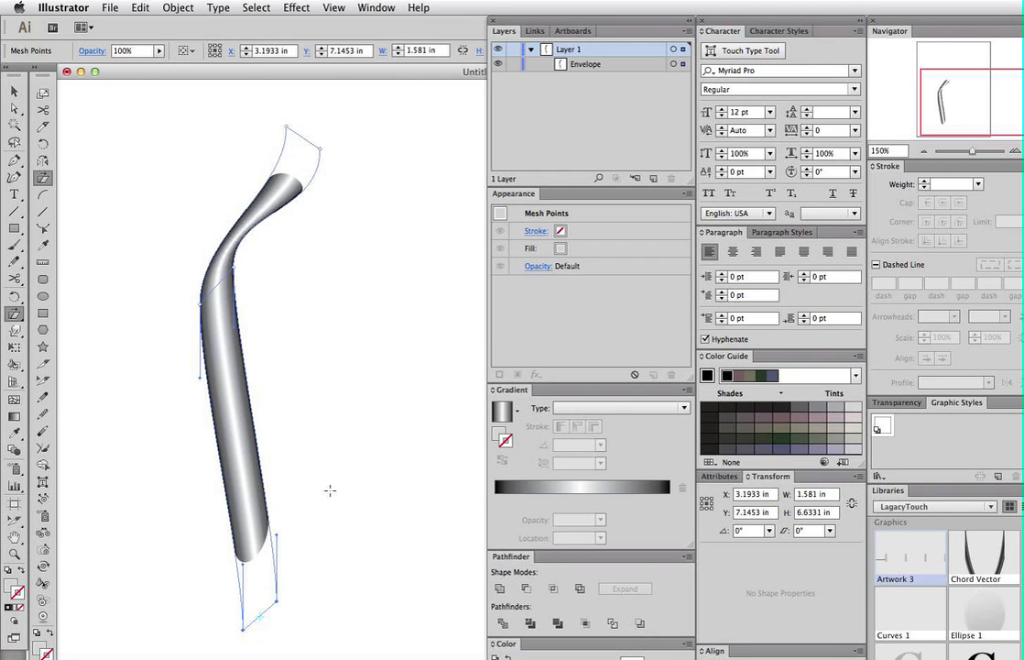
pyautogui.moveTo(348, 493); pyautogui.dragTo(503, 477)
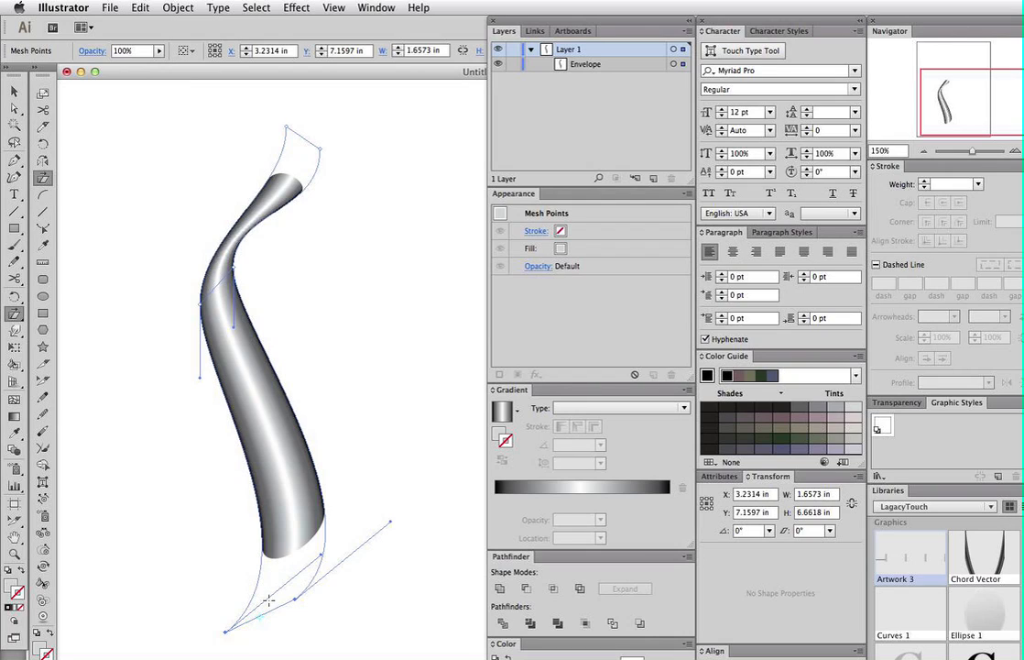
pyautogui.click(243, 459)
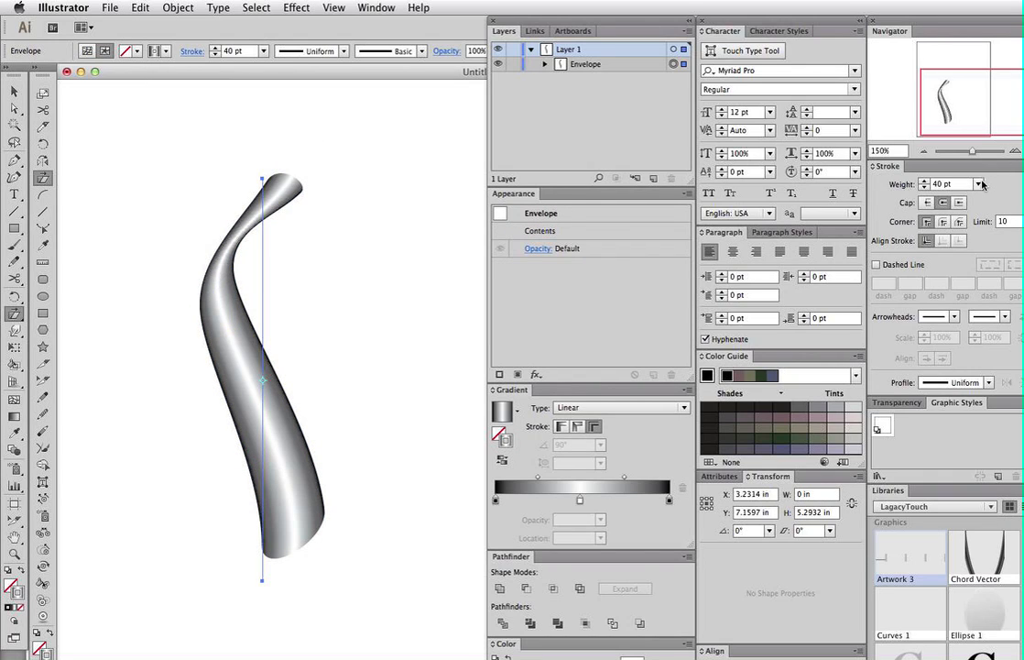
# - Try round caps on the stroke, then settle on butt caps for the ribbon's ends
pyautogui.click(927, 204)
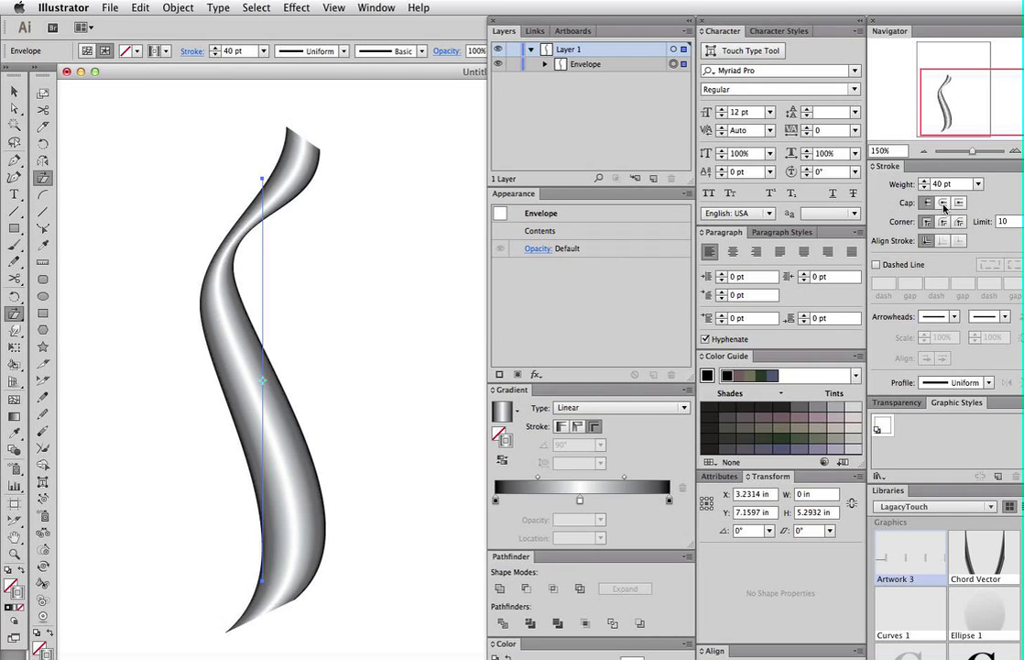
pyautogui.click(943, 204)
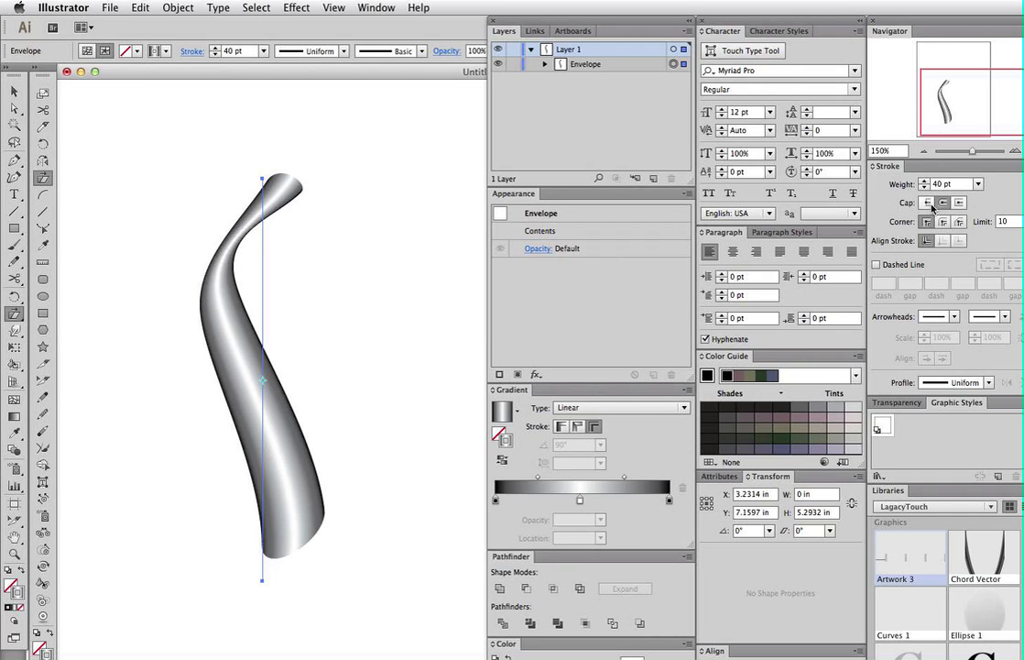
pyautogui.click(926, 204)
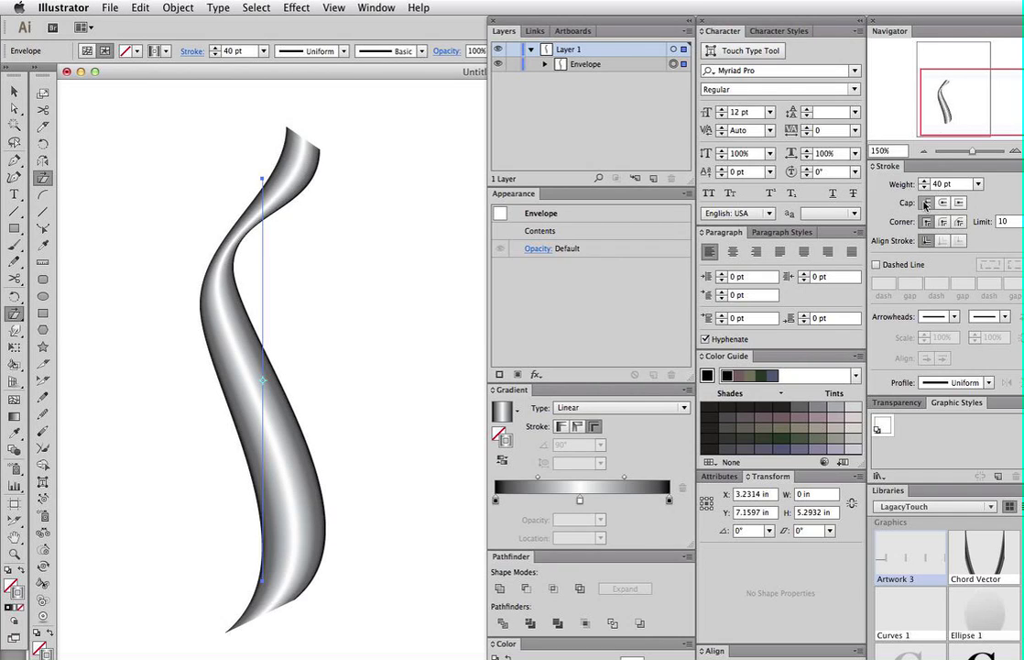